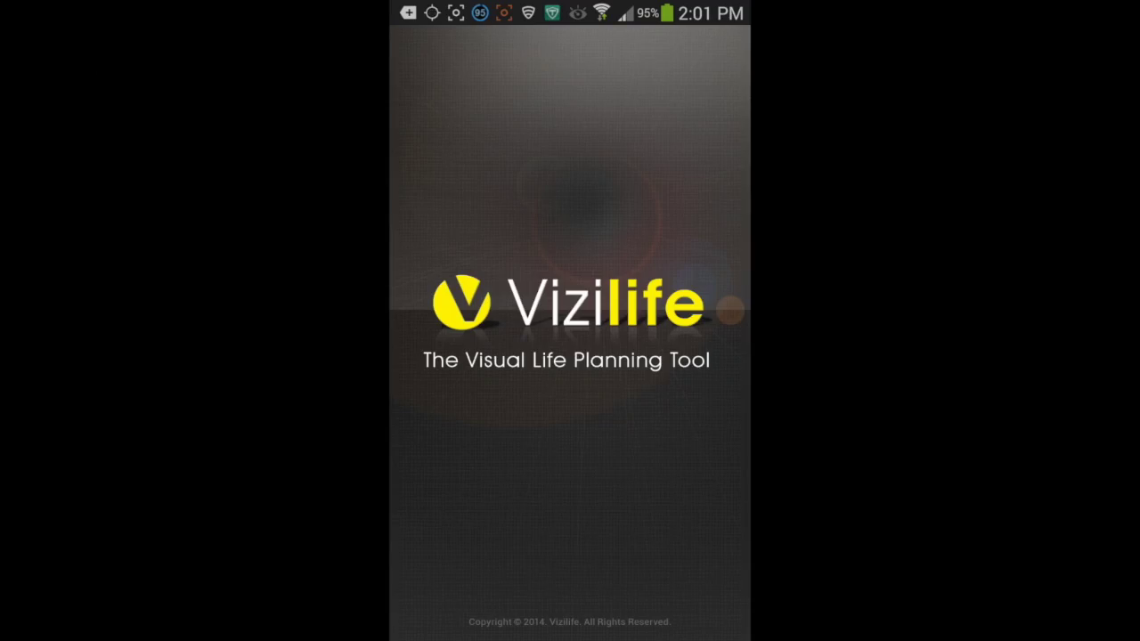
- Move past the launch screens through options, settings and category lists until the Dashboard tiles appear
left_click(721, 51)
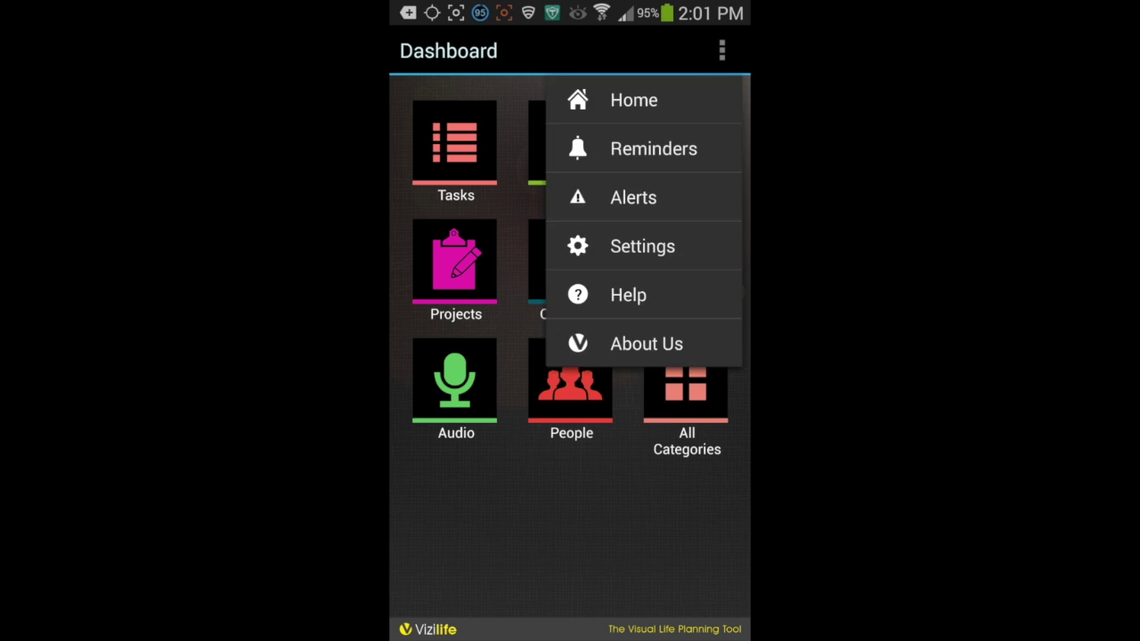
left_click(624, 246)
left_click(569, 492)
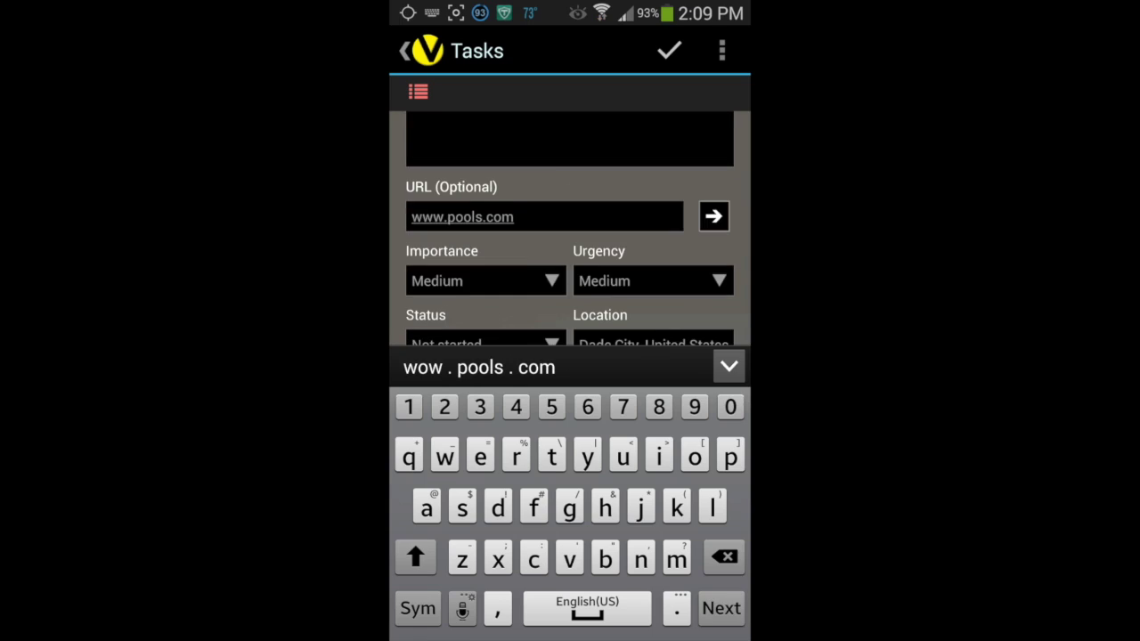
left_click(713, 216)
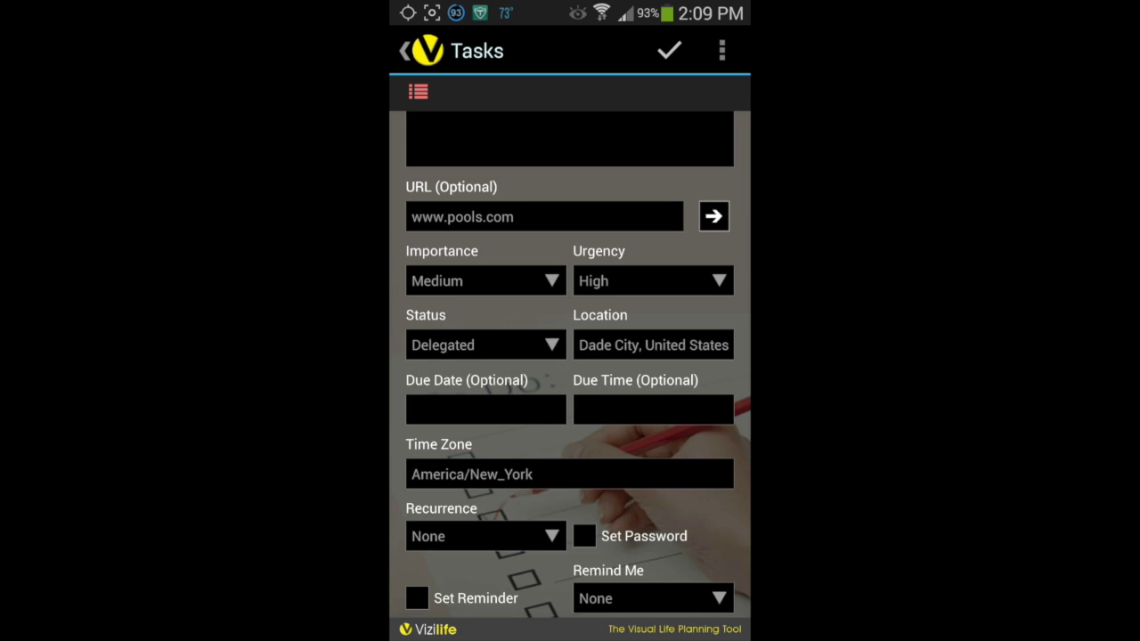
left_click(416, 595)
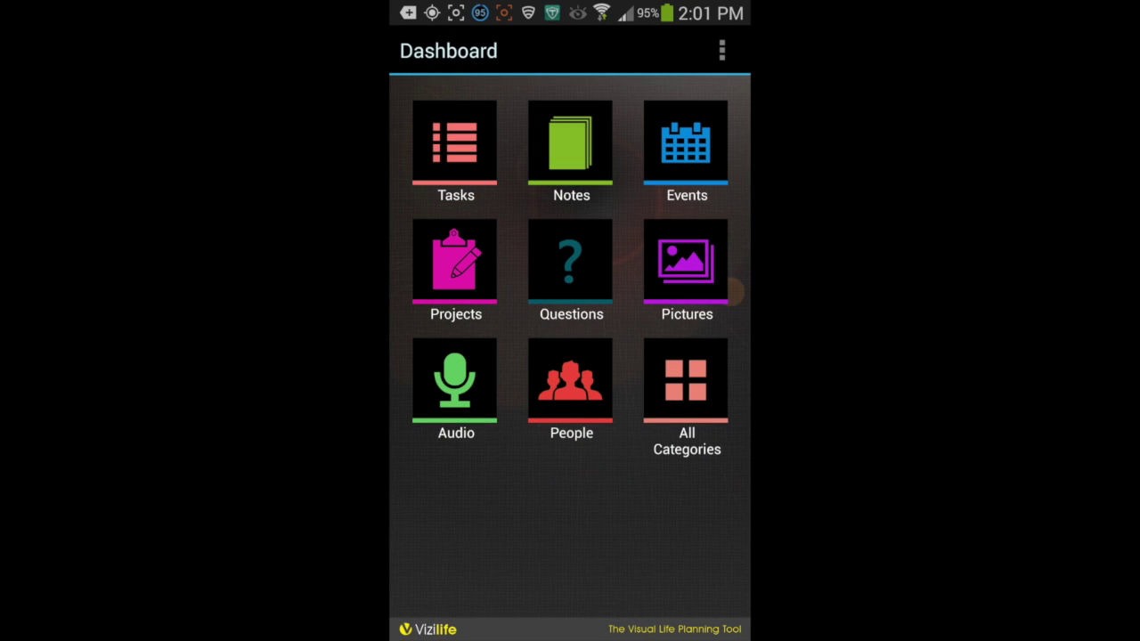
left_click(722, 50)
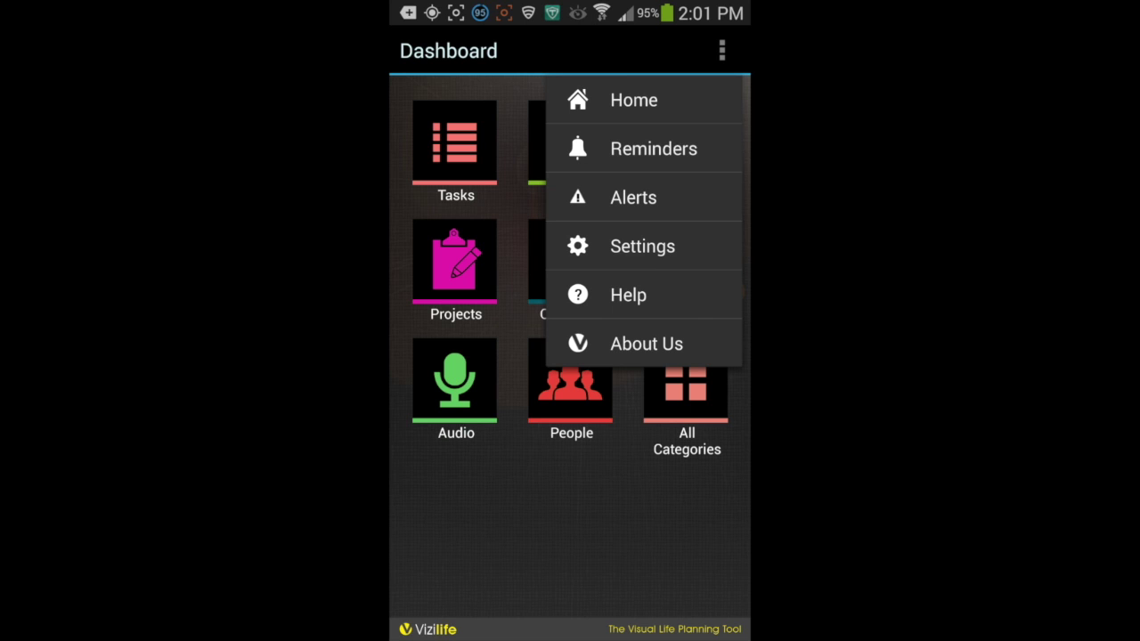
key("Escape")
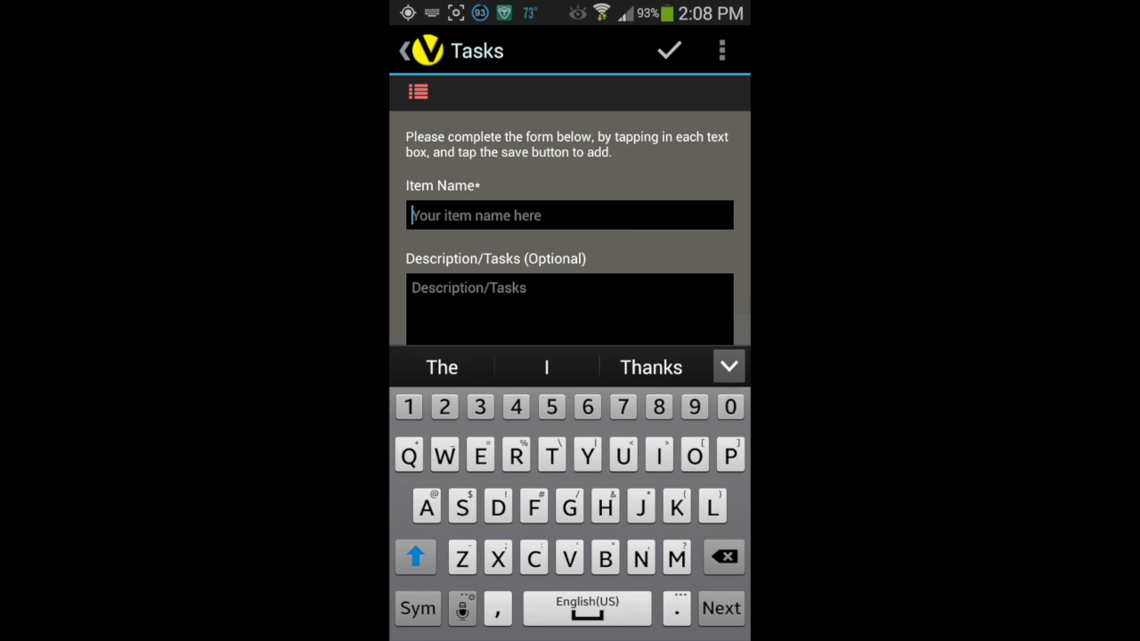
type("Get")
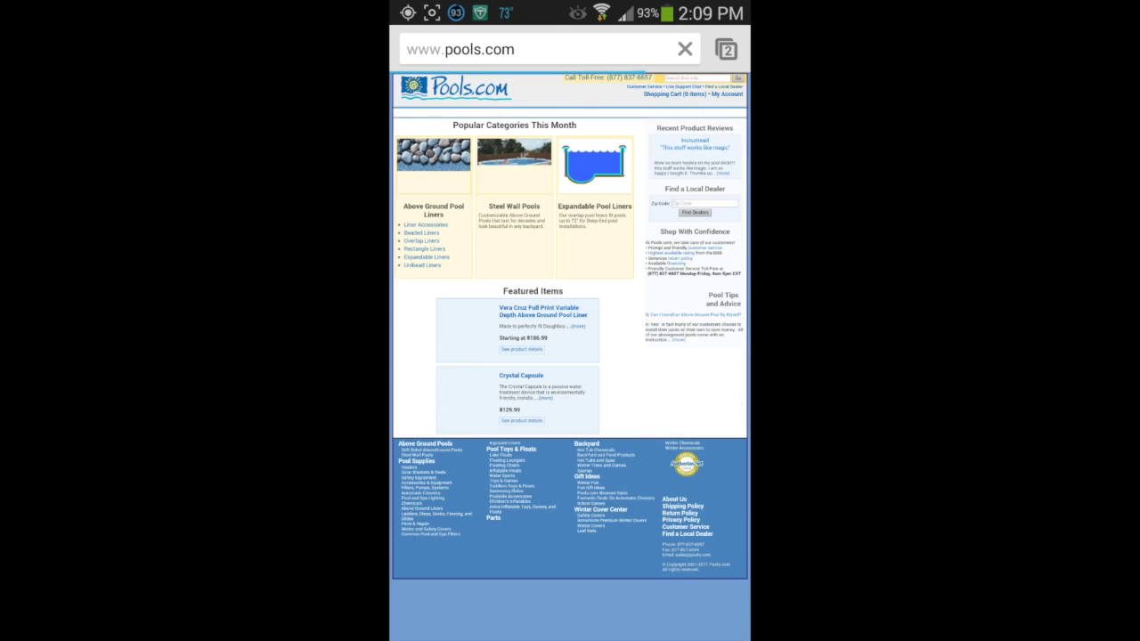
key("Escape")
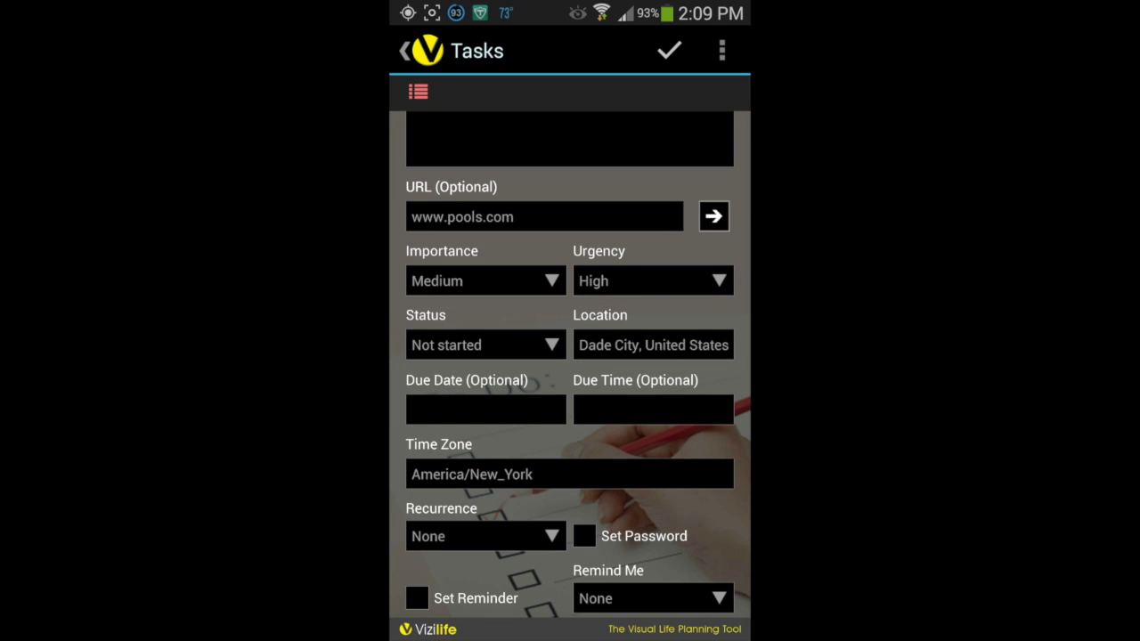
- Make the pool task Delegated, due 05/05/2014, remind 60 minutes before, and save it
left_click(486, 344)
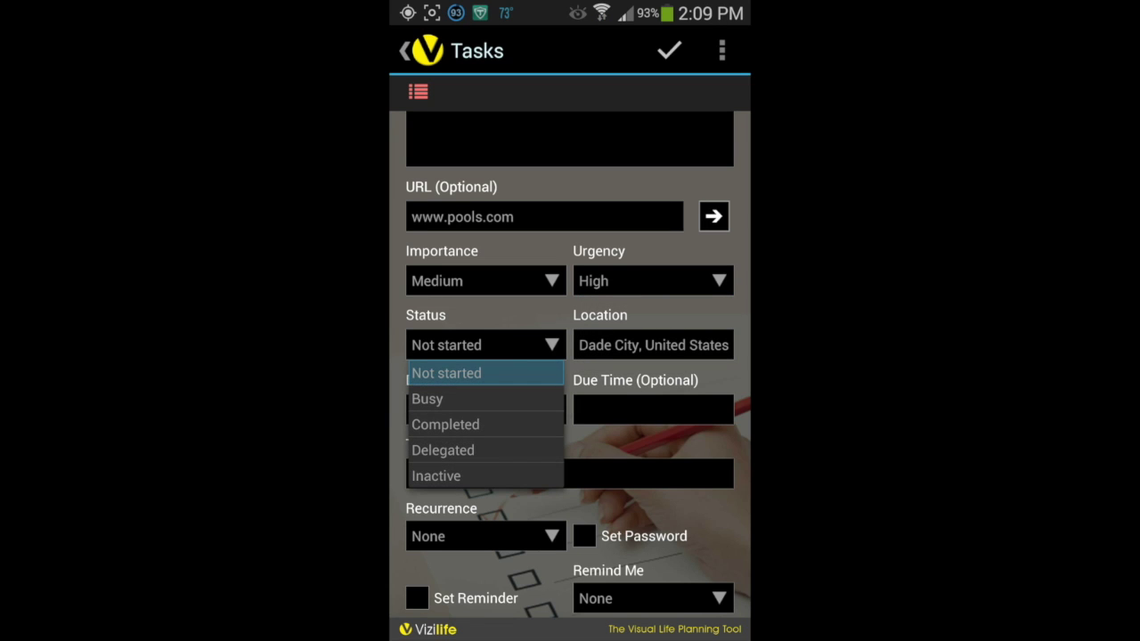
left_click(485, 373)
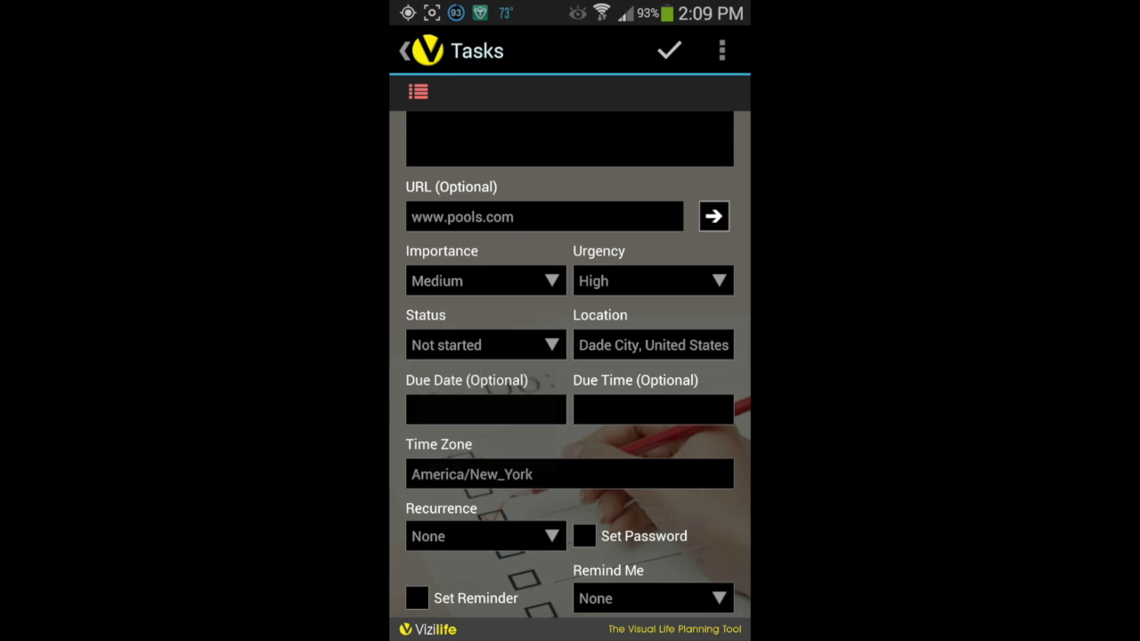
left_click(486, 409)
left_click(486, 403)
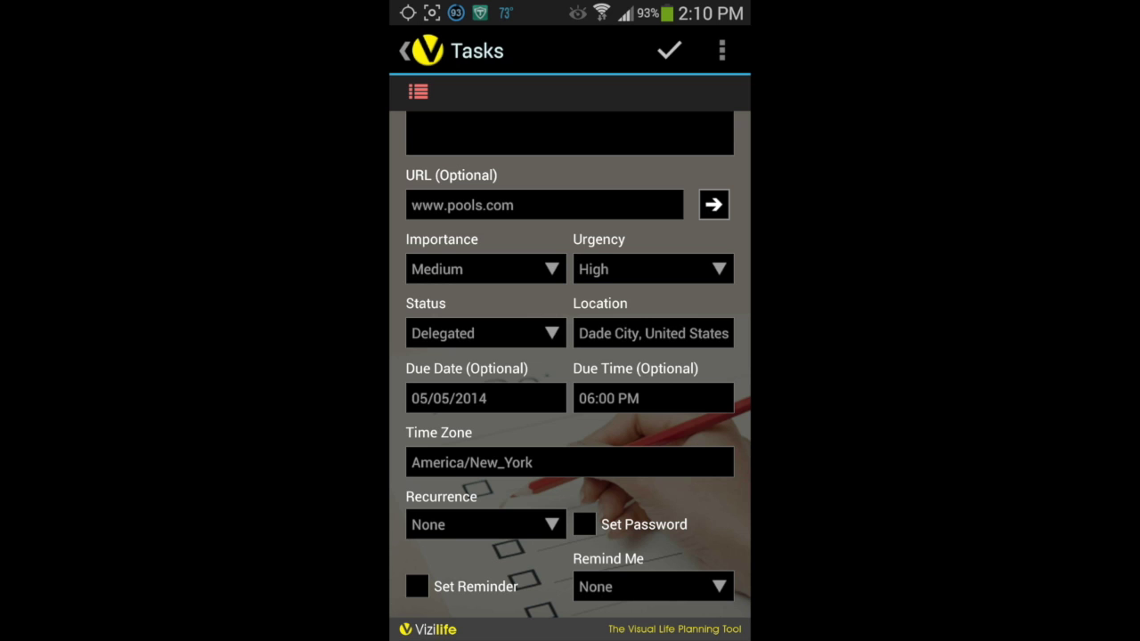
left_click(653, 587)
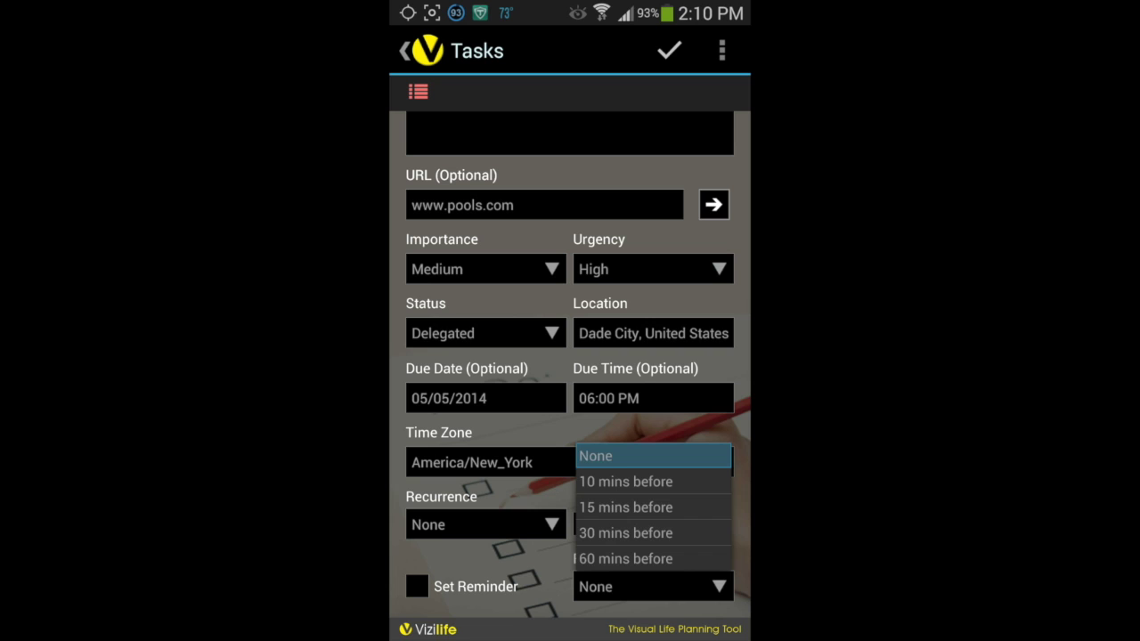
left_click(626, 559)
left_click(669, 51)
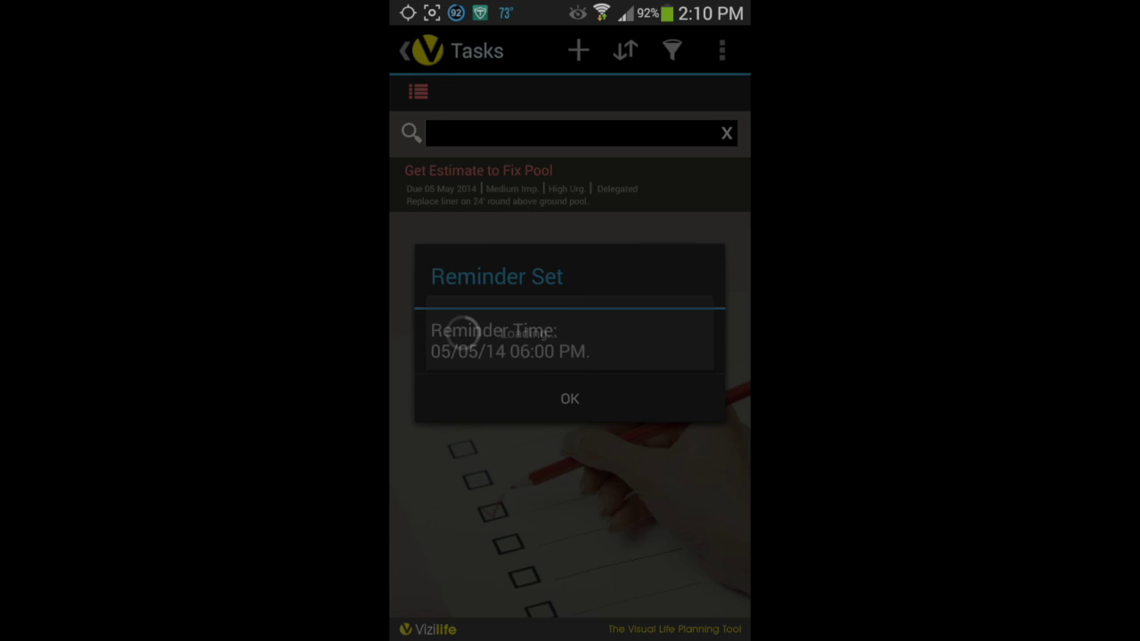
- Dismiss the reminder confirmation and start a new note from the dashboard
left_click(569, 398)
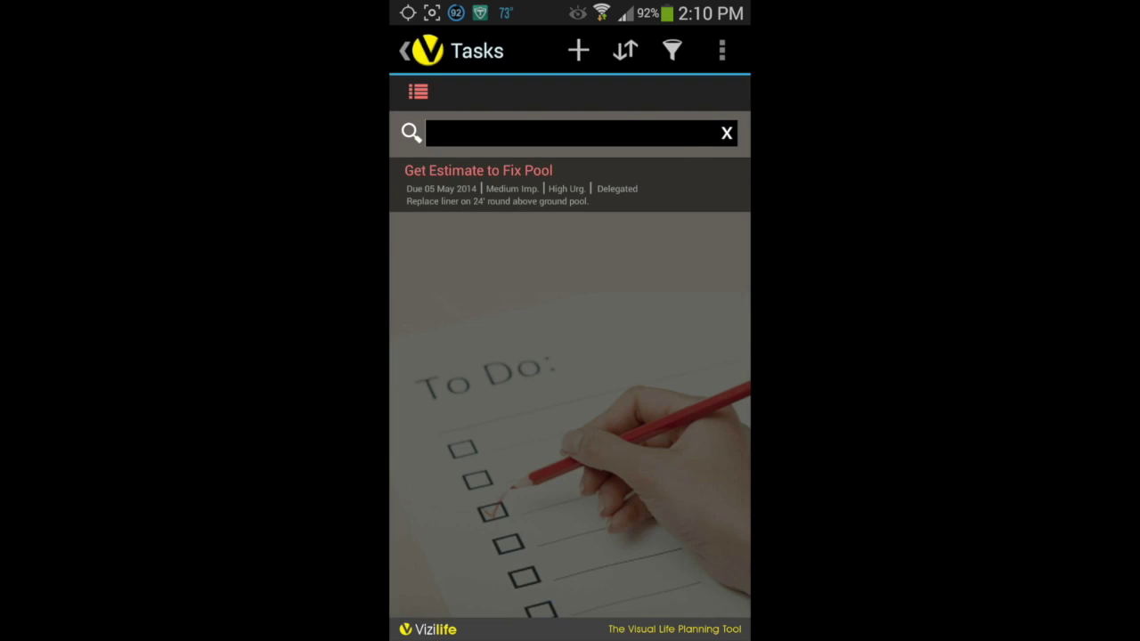
left_click(411, 51)
left_click(570, 147)
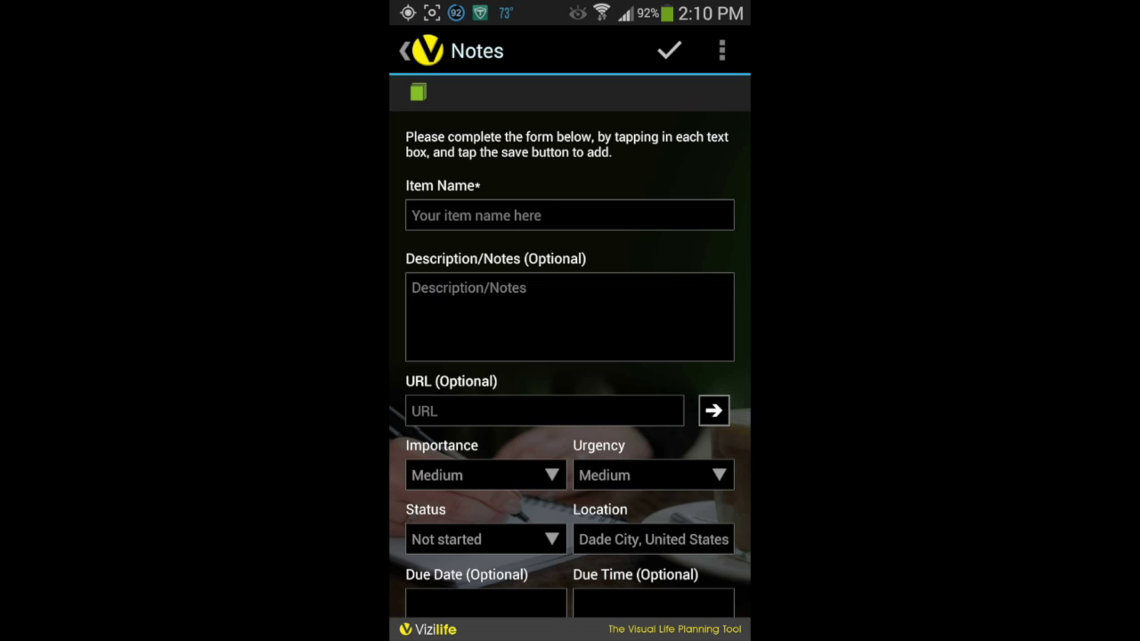
- Handwrite the note name 'Grocery Shopping List' with the stylus
left_click(570, 214)
mouse_move(501, 246)
left_mouse_down()
mouse_move(500, 268)
mouse_move(519, 267)
left_mouse_up()
left_click_drag(525, 268, 554, 246)
left_click_drag(559, 244, 584, 294)
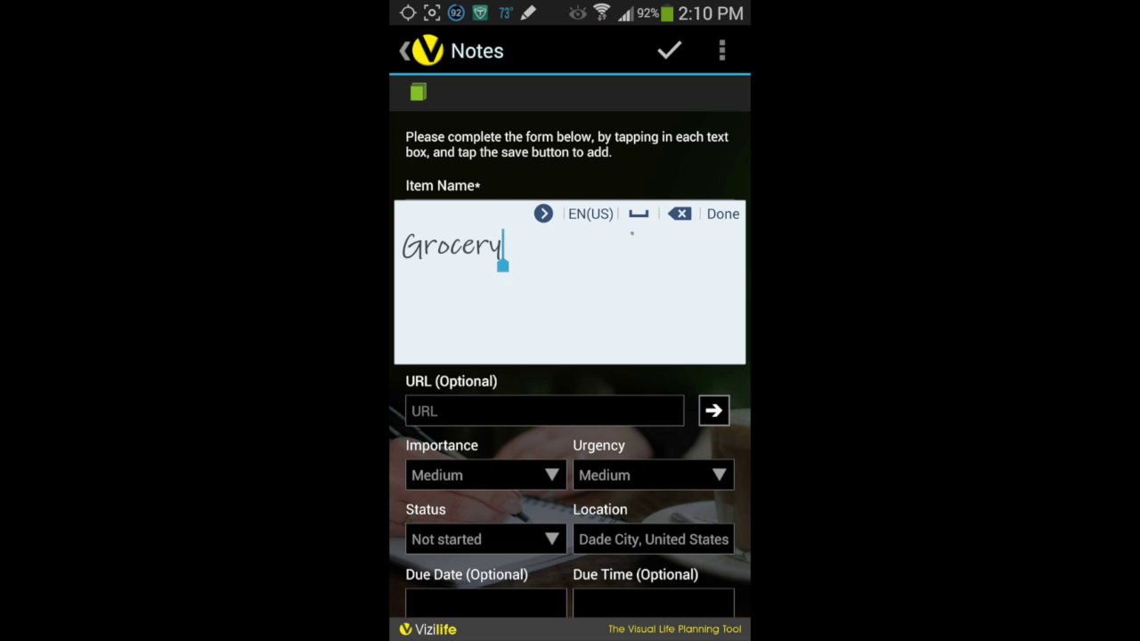
left_click_drag(595, 235, 633, 233)
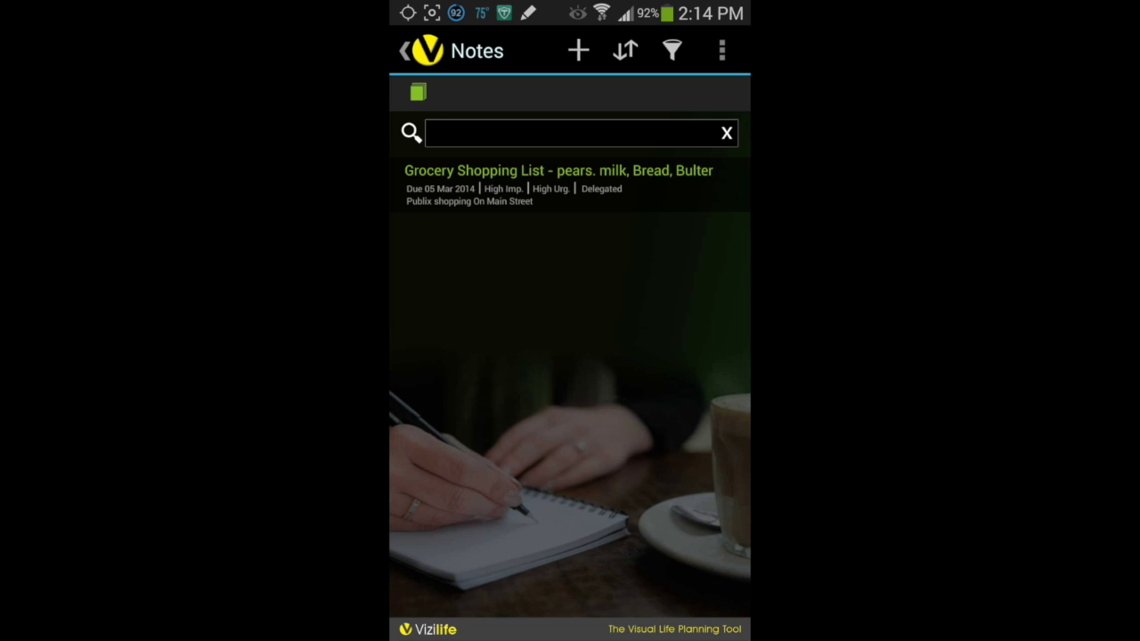
key("Escape")
- Create the 'Get New Logo Design' picture item with a Gallery image and a reminder enabled
left_click(686, 263)
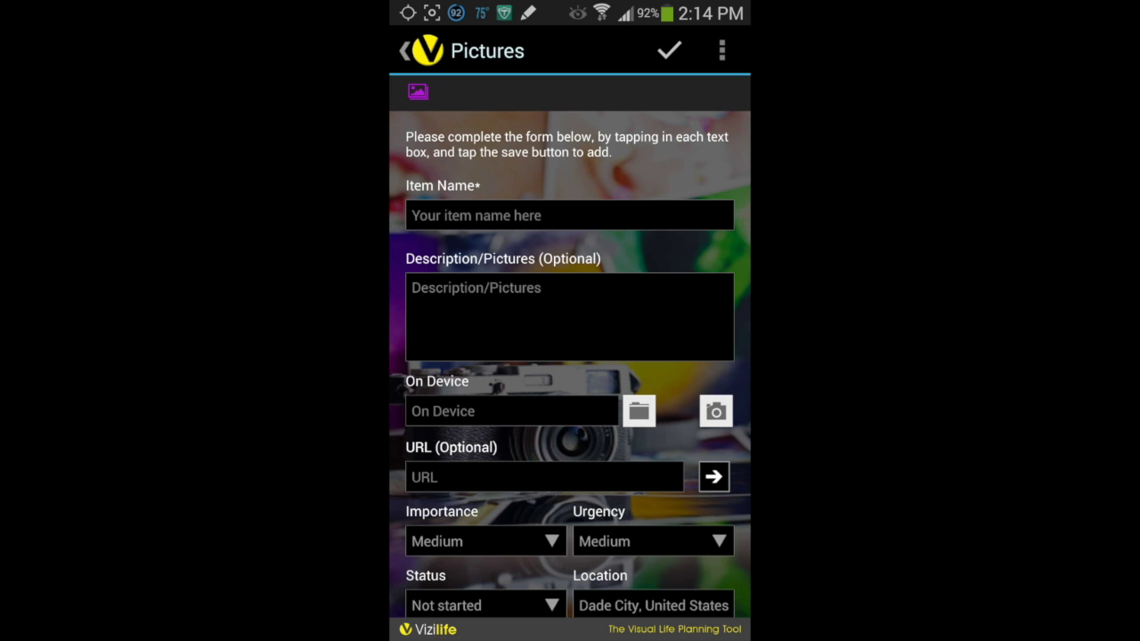
left_click(639, 411)
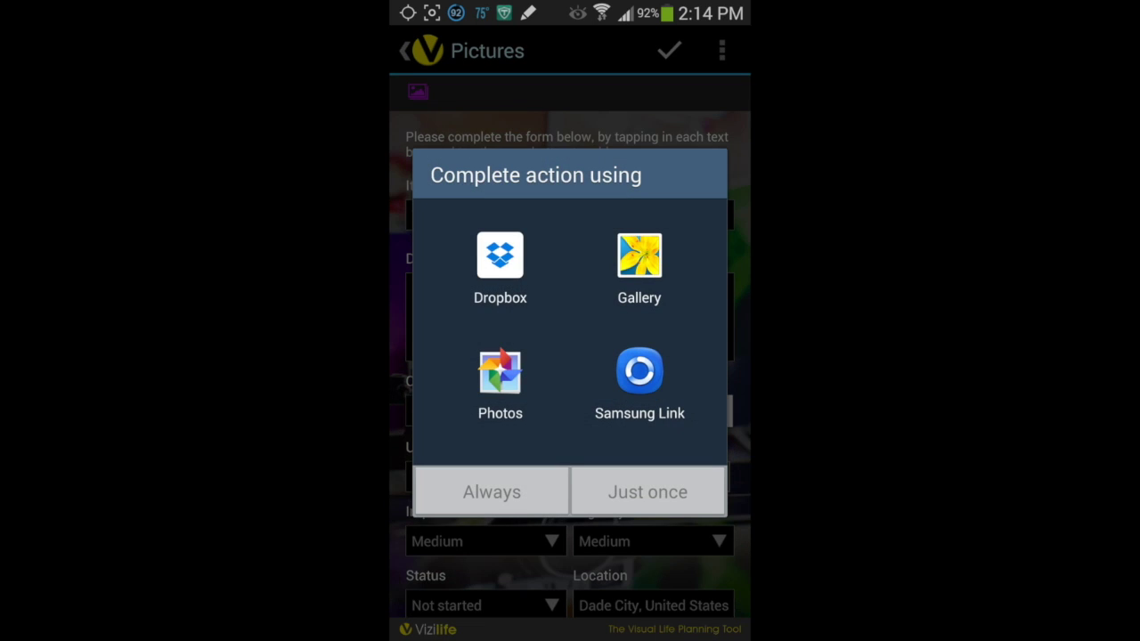
left_click(417, 602)
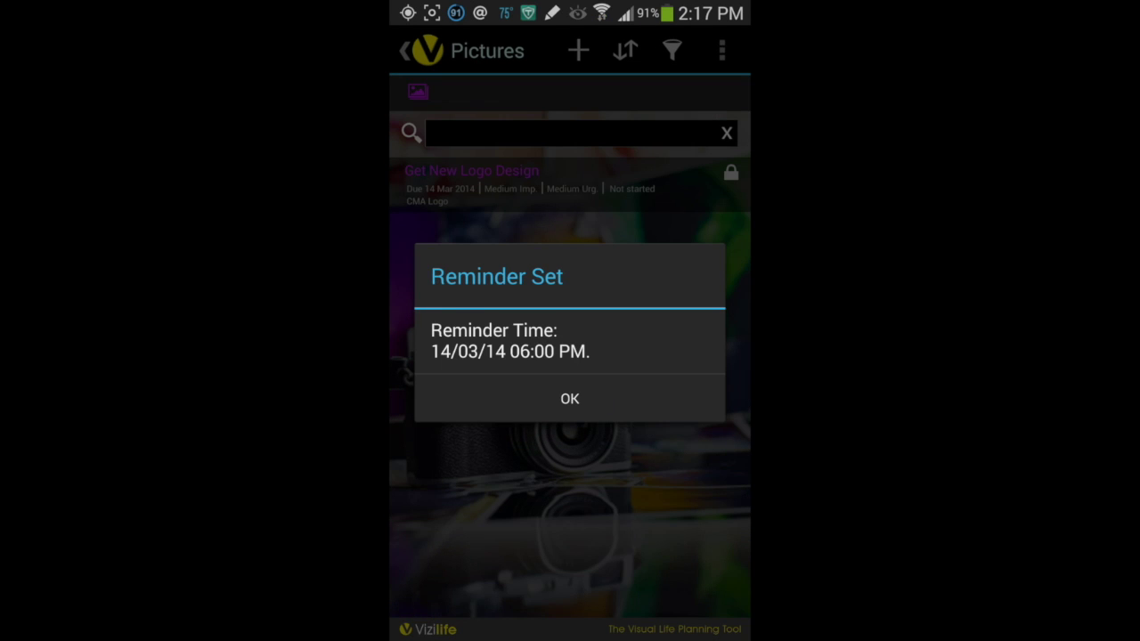
- Give the event High urgency, Delegated status and Weekly recurrence
left_click(570, 397)
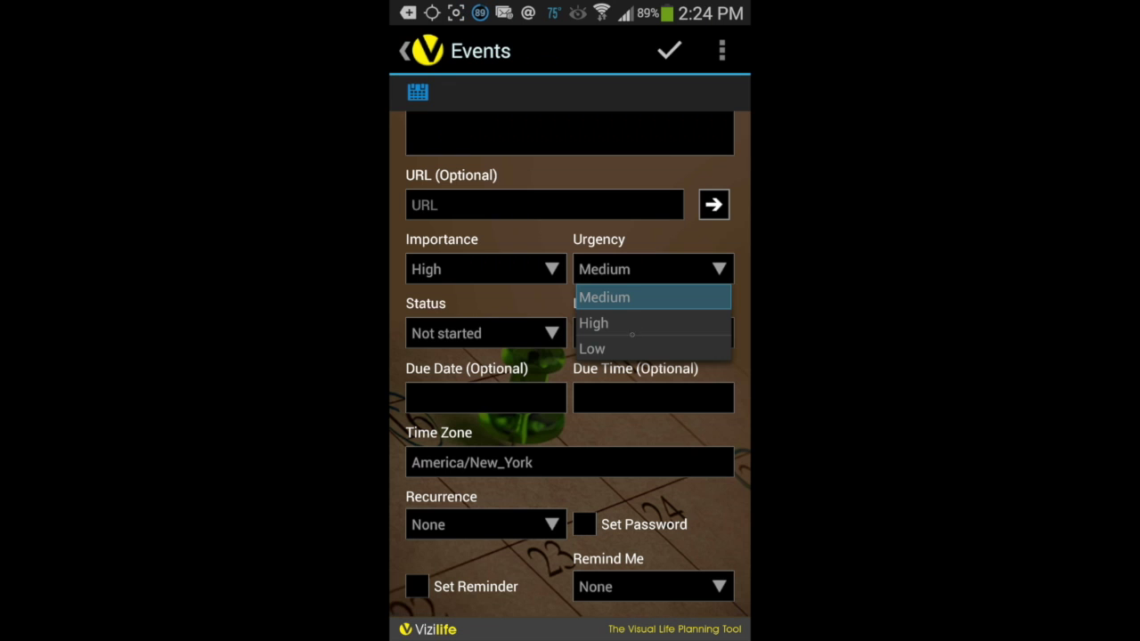
left_click(615, 324)
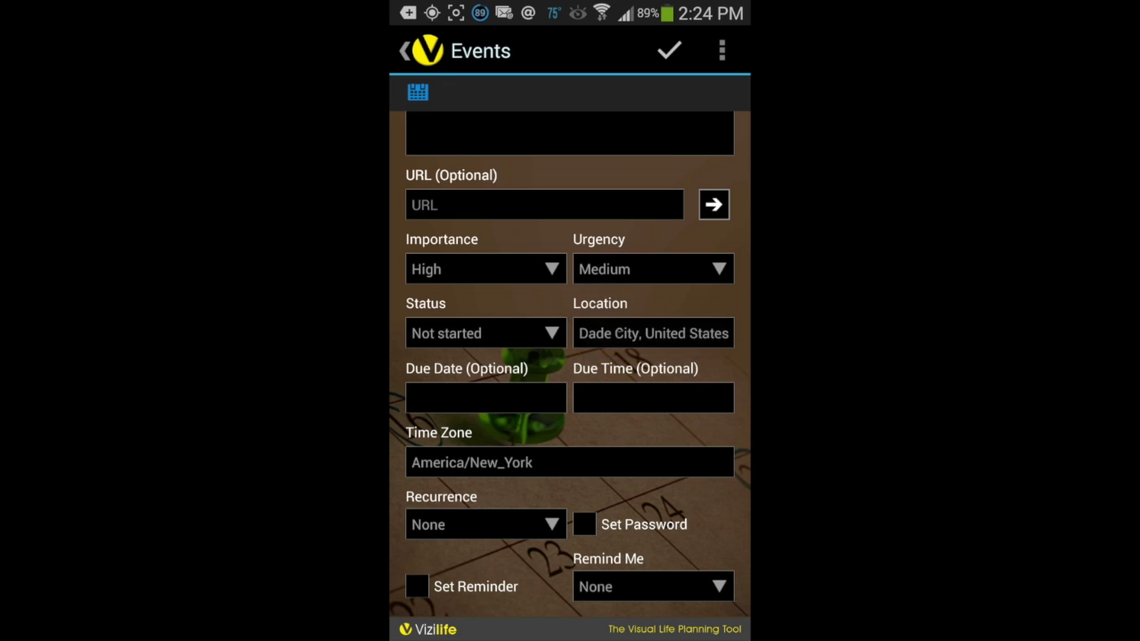
left_click(527, 335)
left_click(443, 438)
left_click(486, 524)
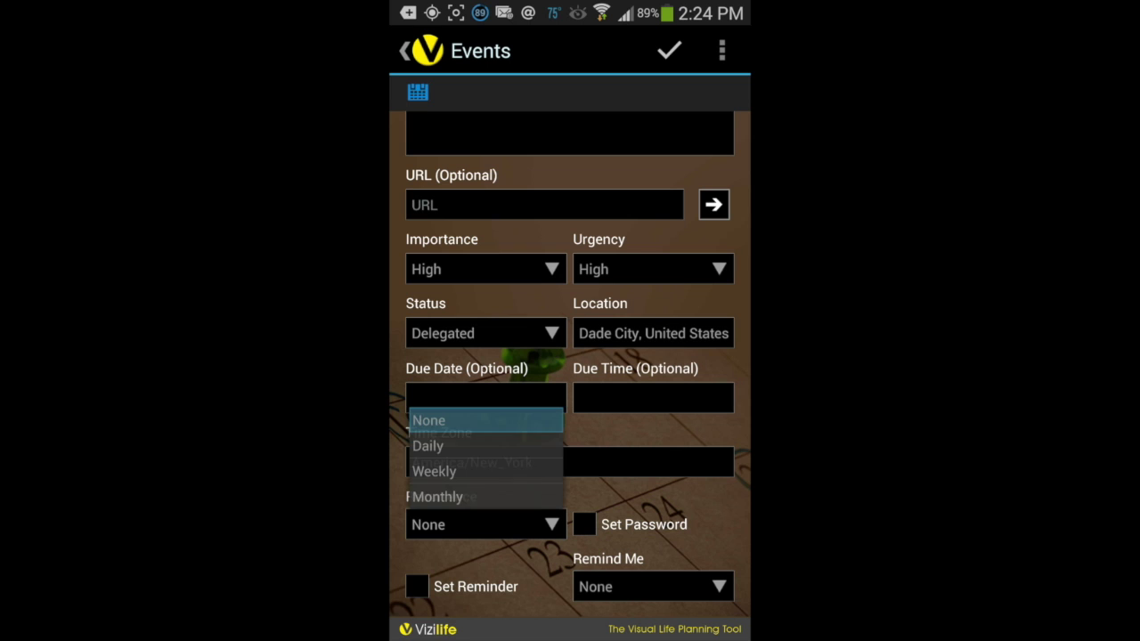
left_click(500, 471)
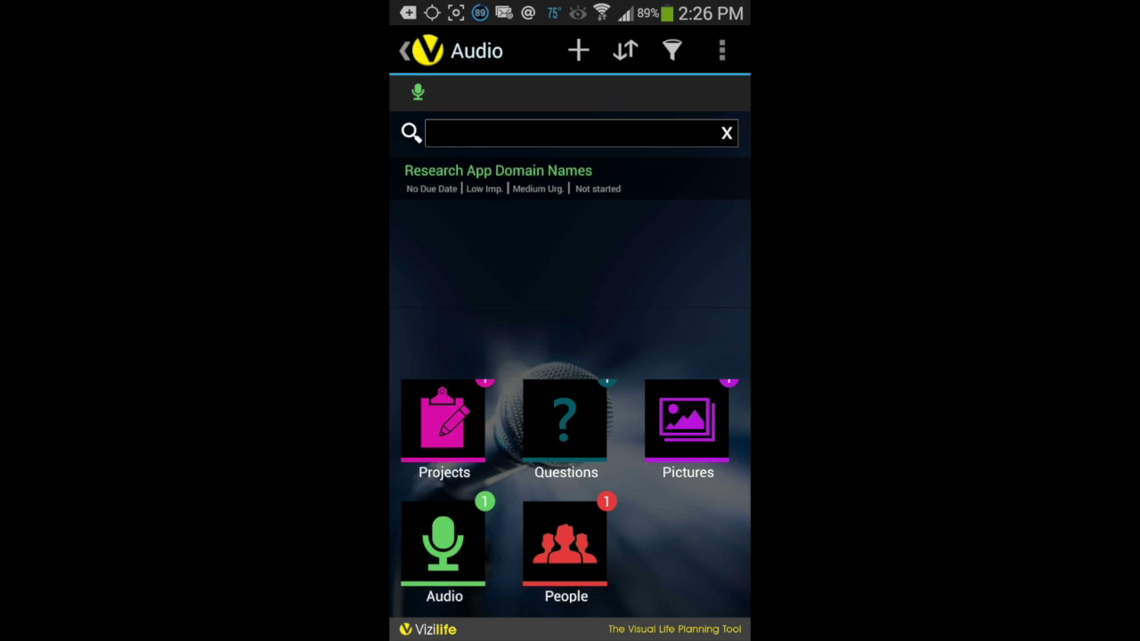
left_click(566, 544)
left_click(431, 425)
left_click(492, 398)
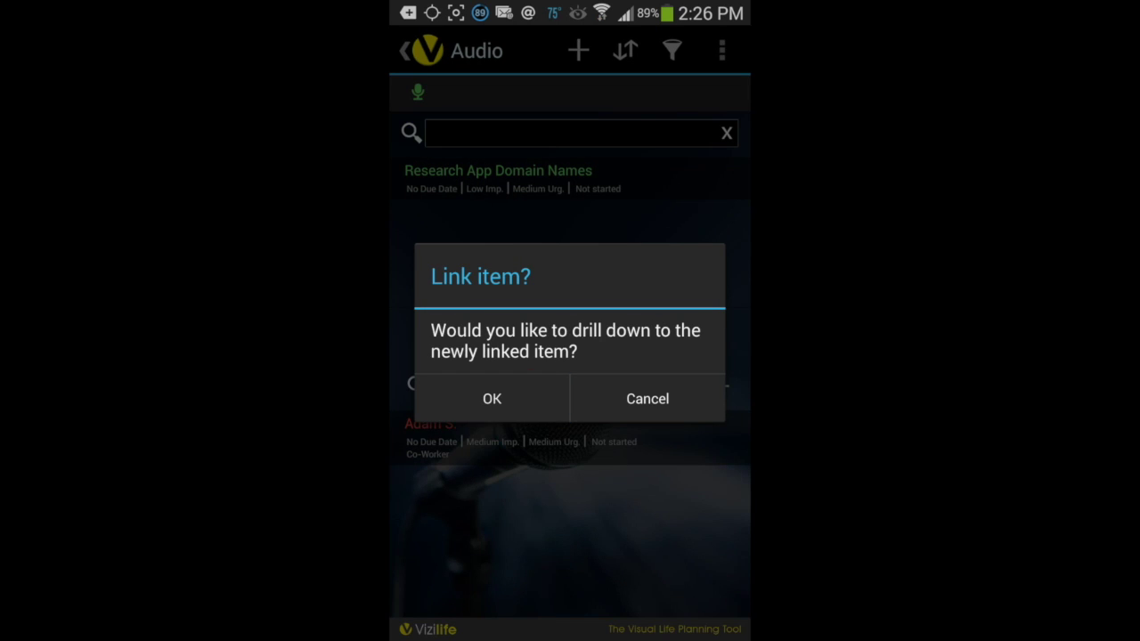
left_click(491, 398)
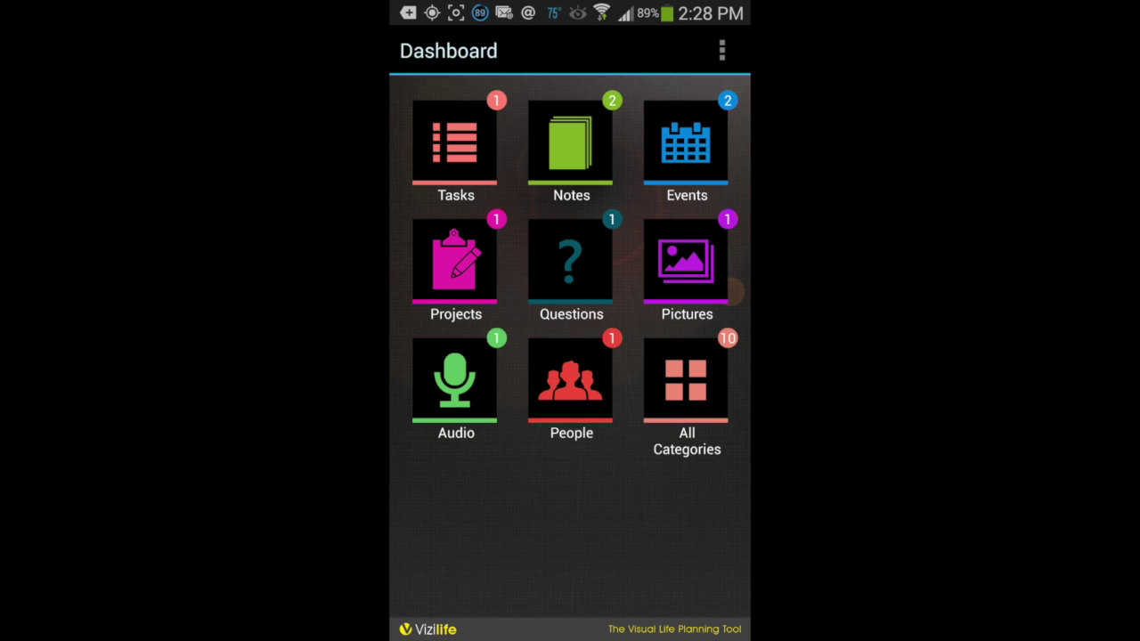
left_click(722, 50)
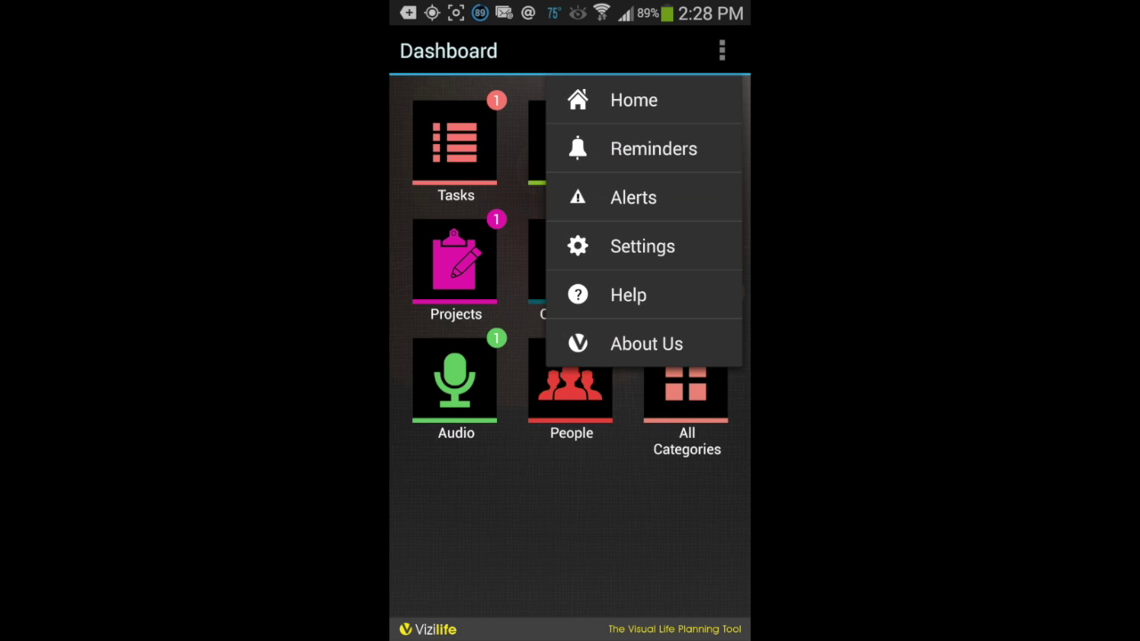
- View the alerts, then open Reminders and unlock a locked reminder with its password
left_click(633, 197)
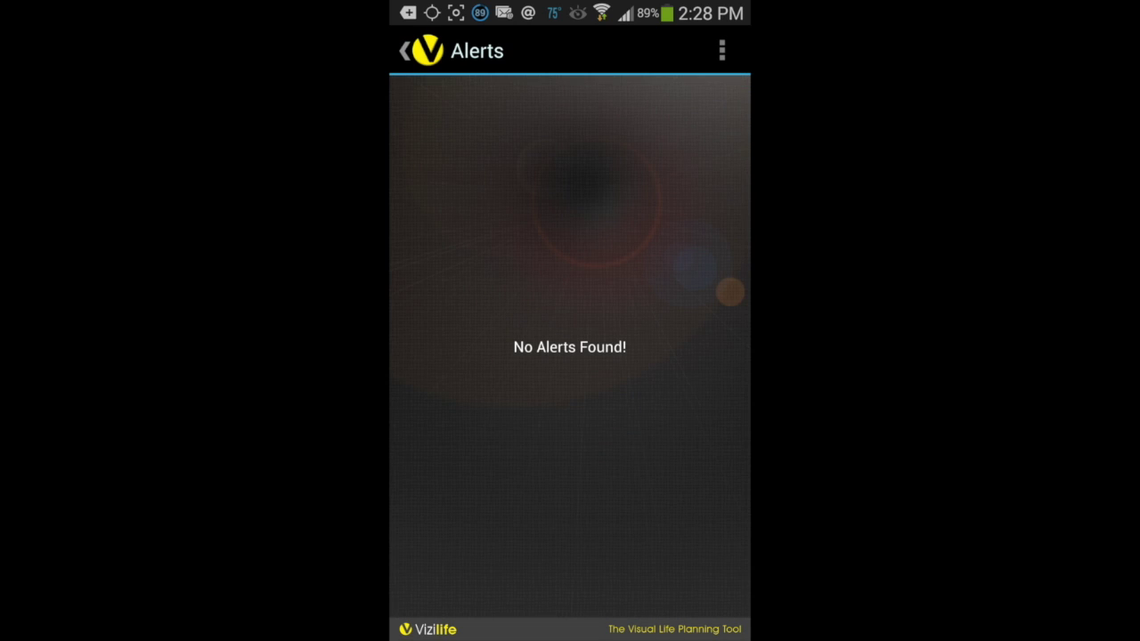
left_click(721, 51)
left_click(641, 148)
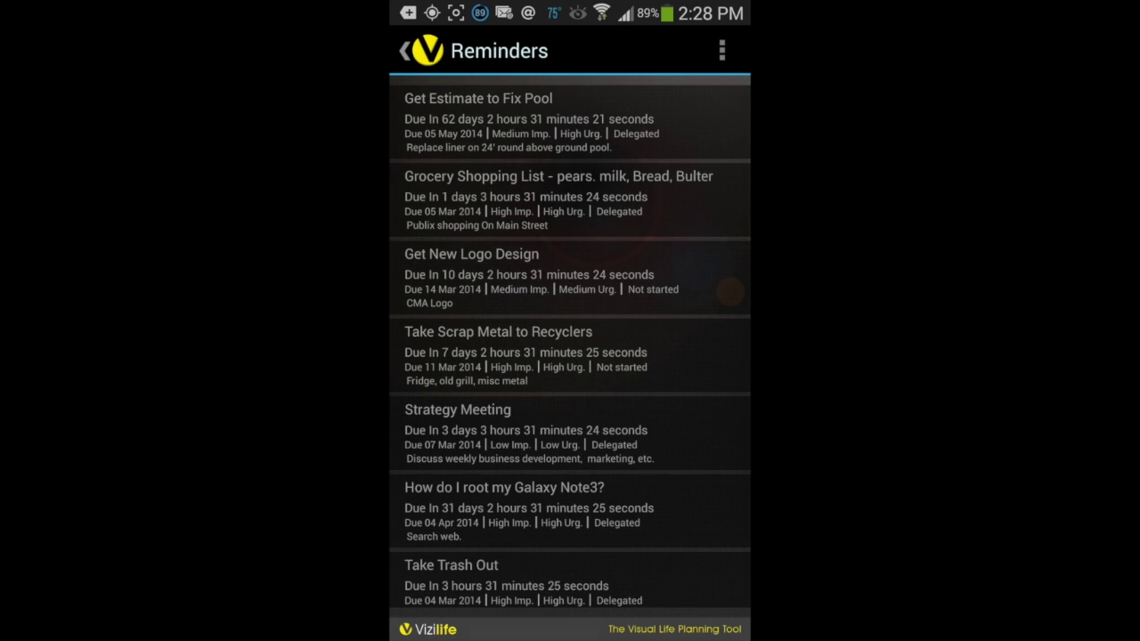
left_click(730, 290)
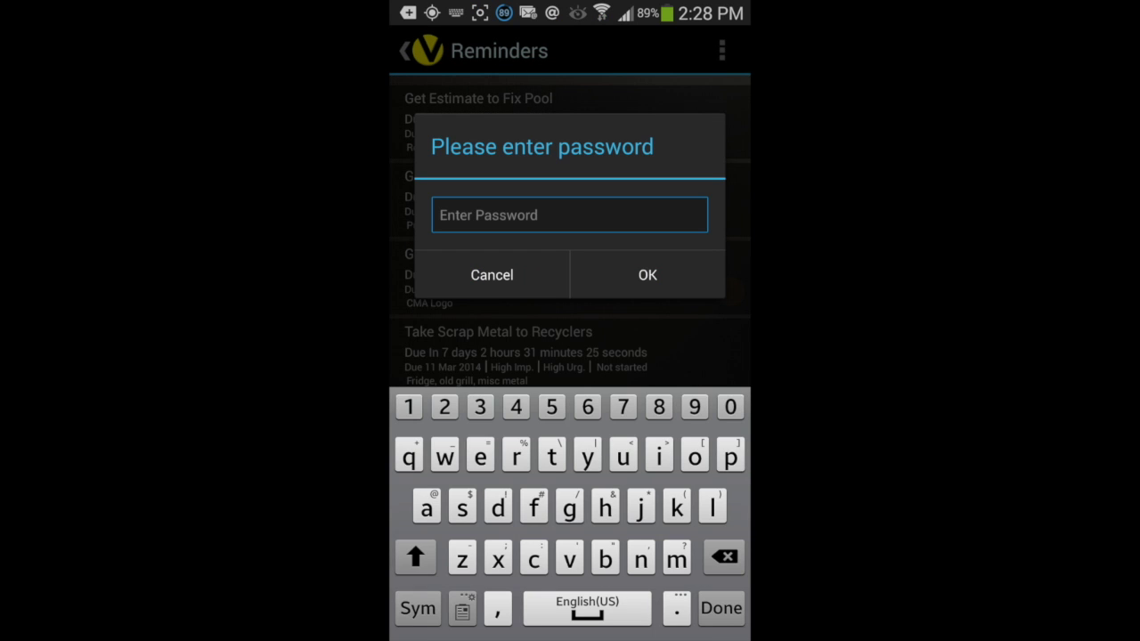
type("11111")
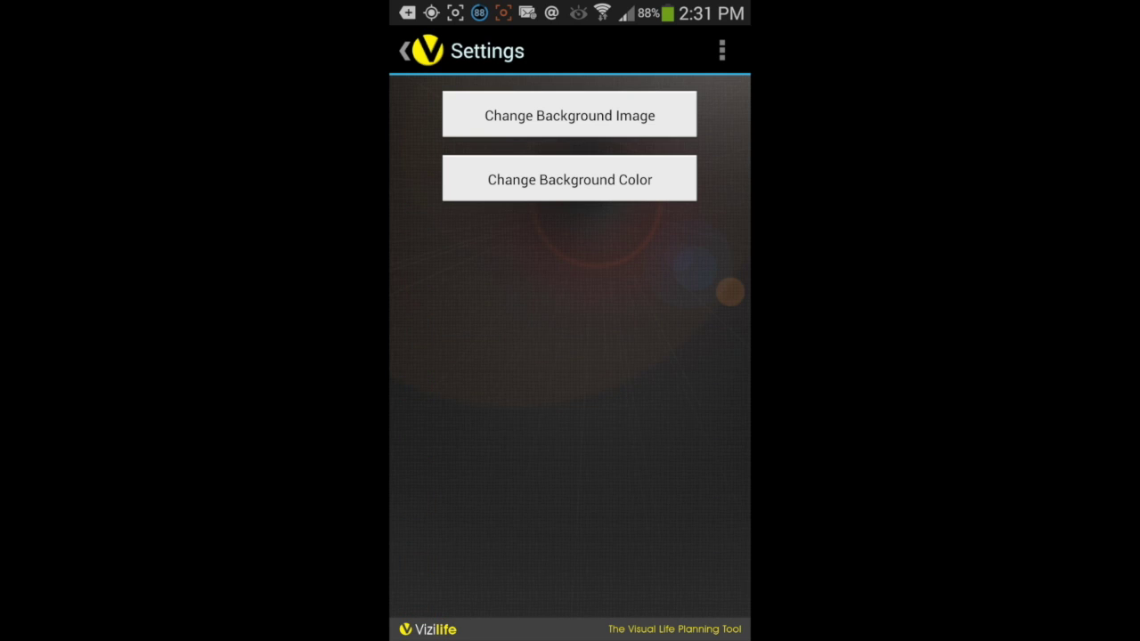
- Pick a brighter shade in the colour picker and confirm it as the background colour
left_click(605, 179)
mouse_move(572, 344)
left_mouse_down()
mouse_move(550, 346)
mouse_move(500, 268)
mouse_move(527, 273)
mouse_move(651, 235)
left_mouse_up()
left_click_drag(694, 171, 694, 247)
left_click(647, 481)
- Return to the category list and add a category to the dashboard
left_click(423, 51)
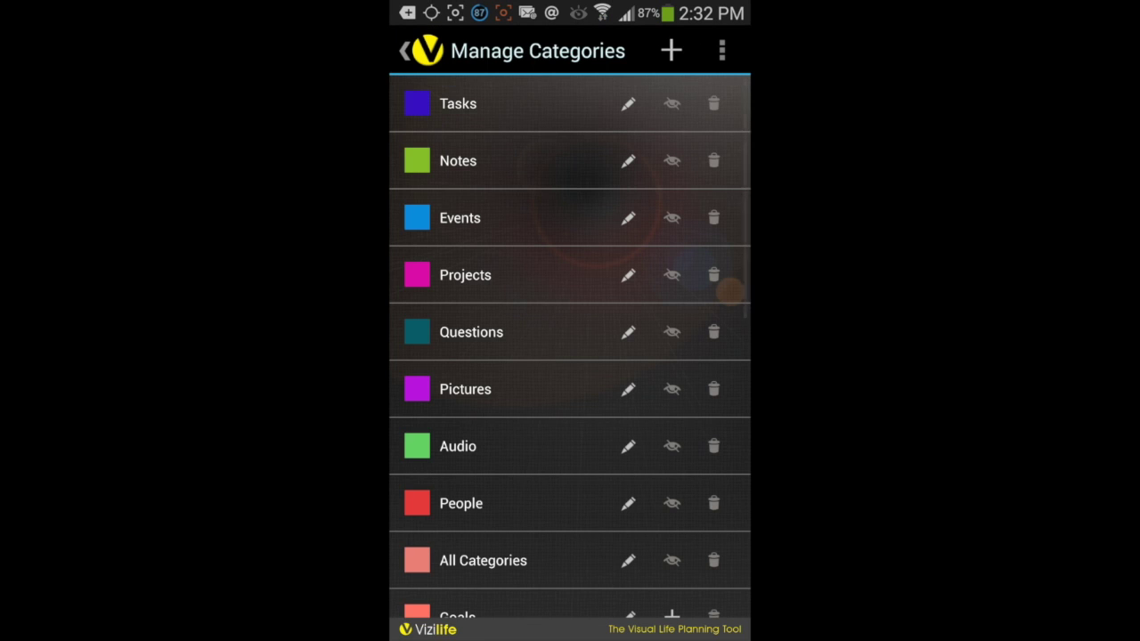
scroll(570, 356, "down", 2)
scroll(570, 357, "down", 5)
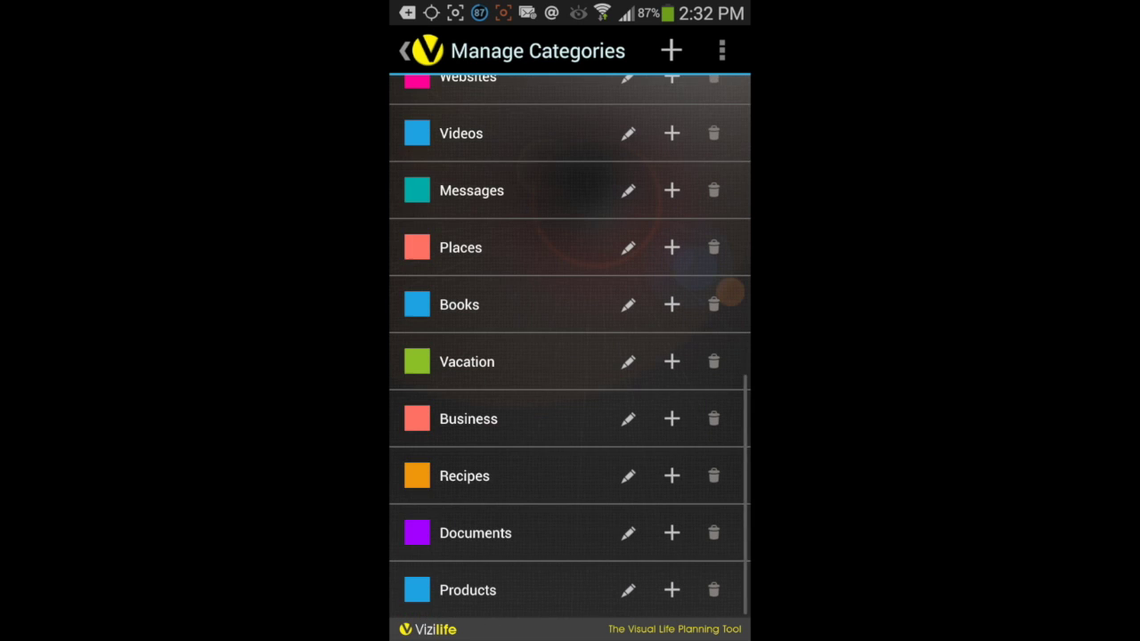
scroll(570, 356, "up", 6)
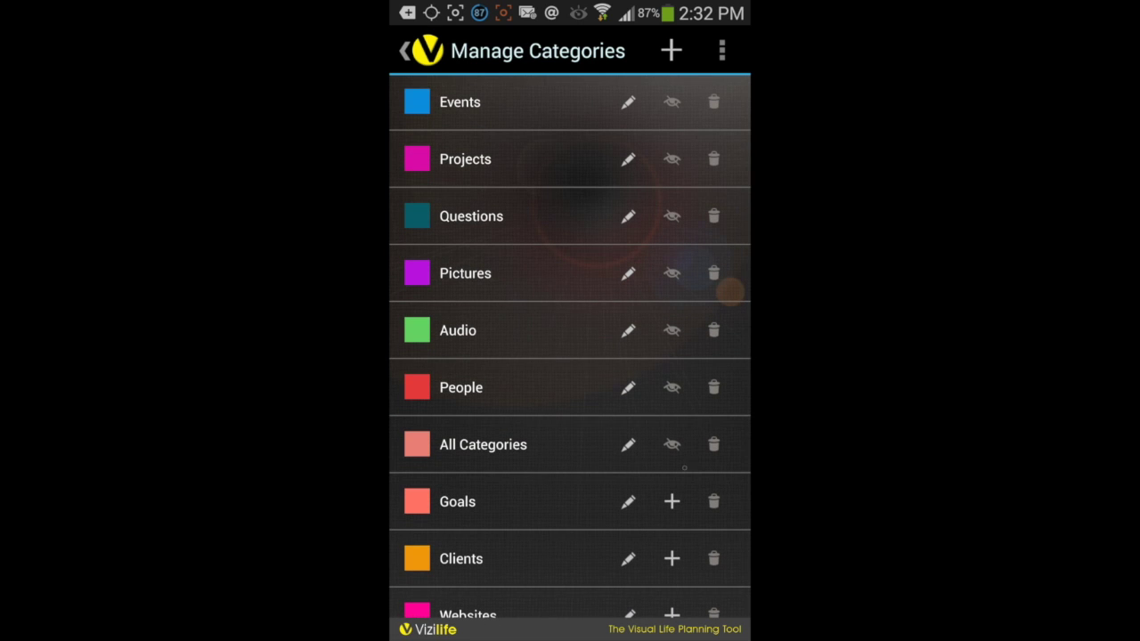
left_click(672, 502)
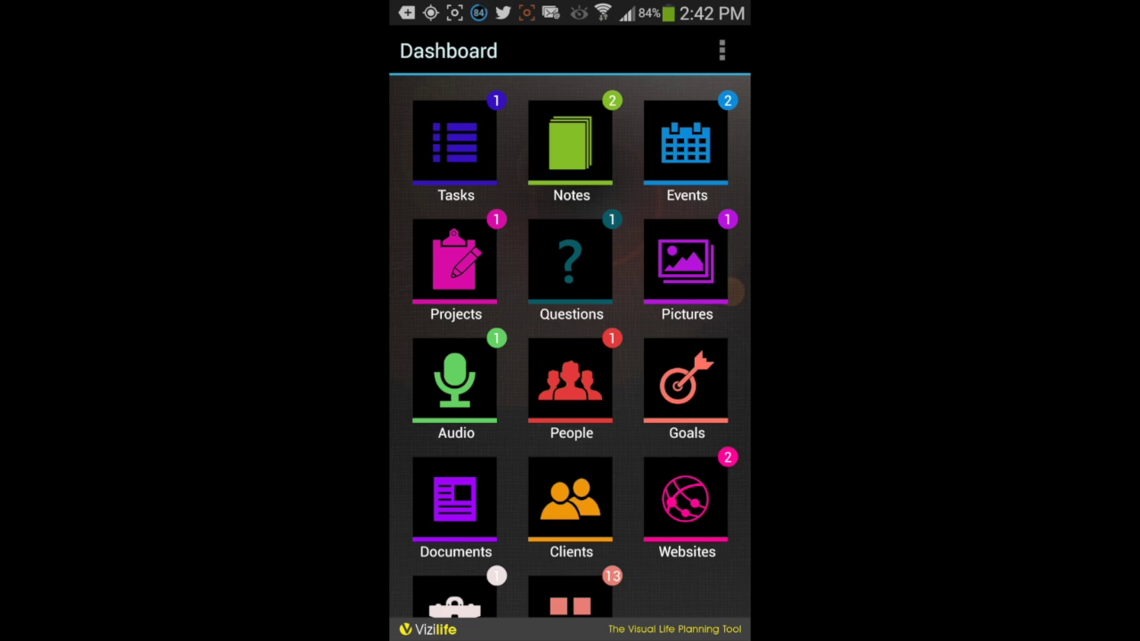
scroll(571, 357, "down", 2)
scroll(570, 356, "up", 2)
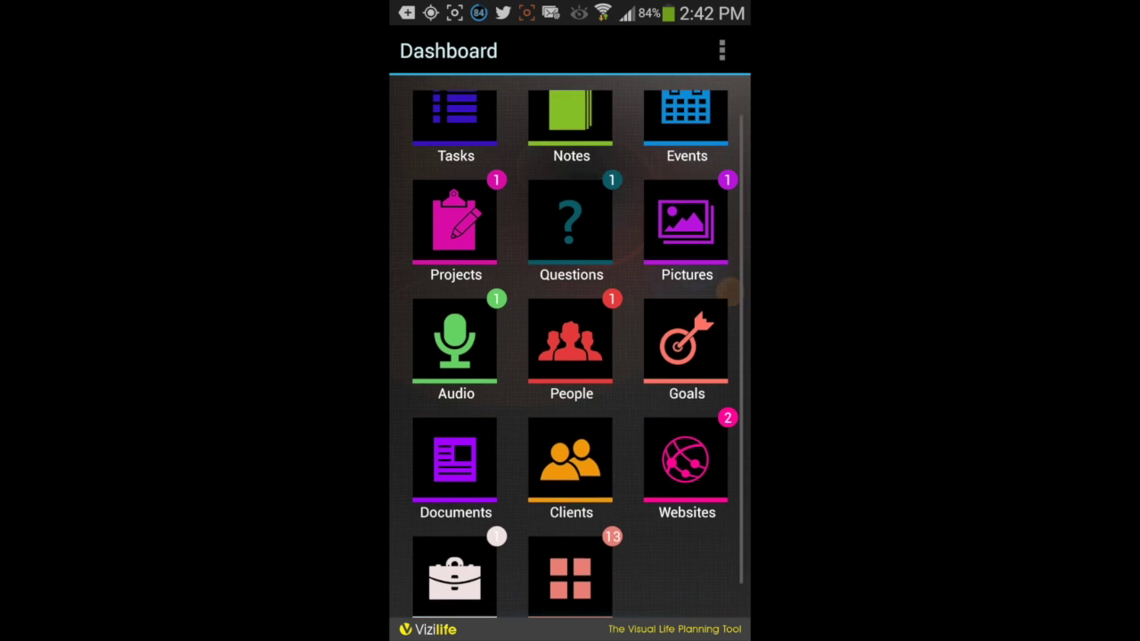
scroll(570, 357, "down", 2)
scroll(570, 356, "up", 2)
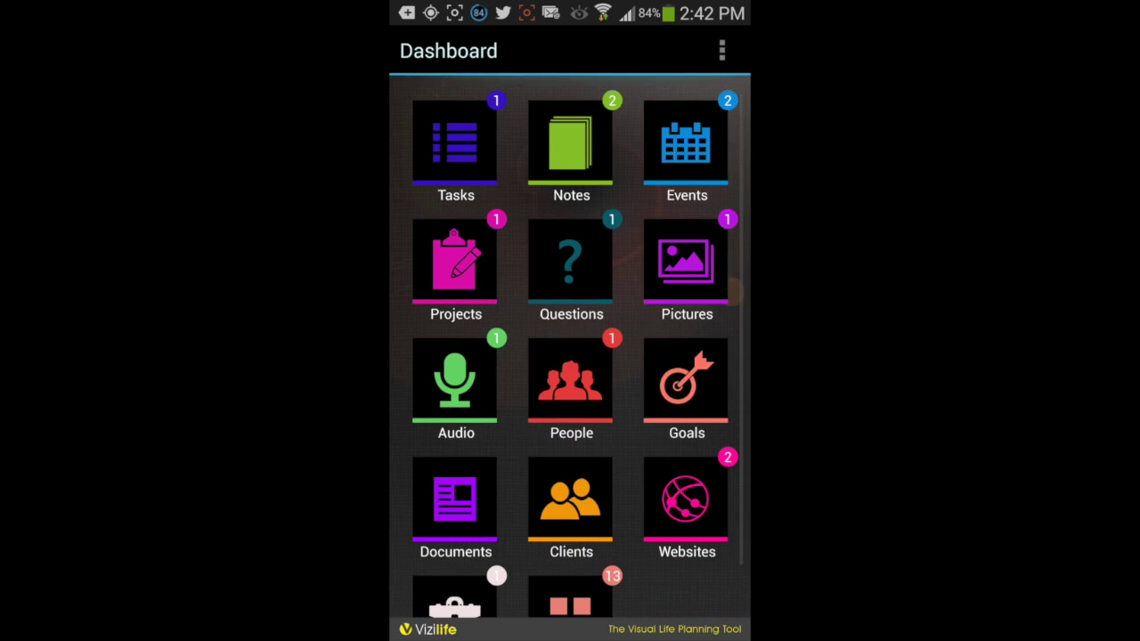
- Open the app settings from the navigation menu, then return to the Dashboard
left_click(721, 51)
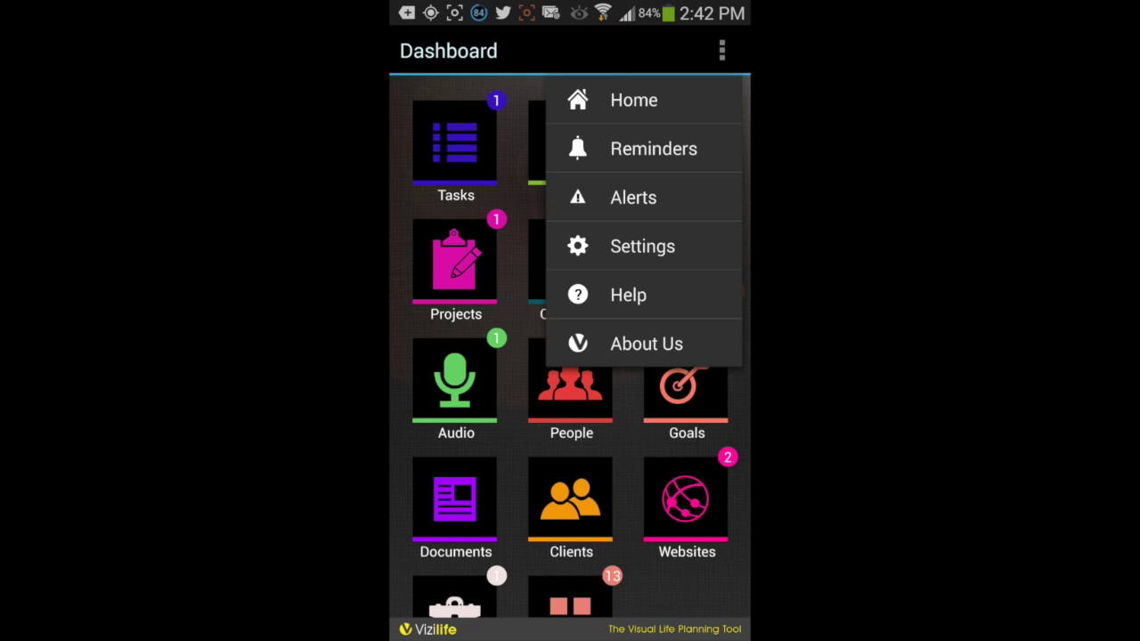
left_click(643, 246)
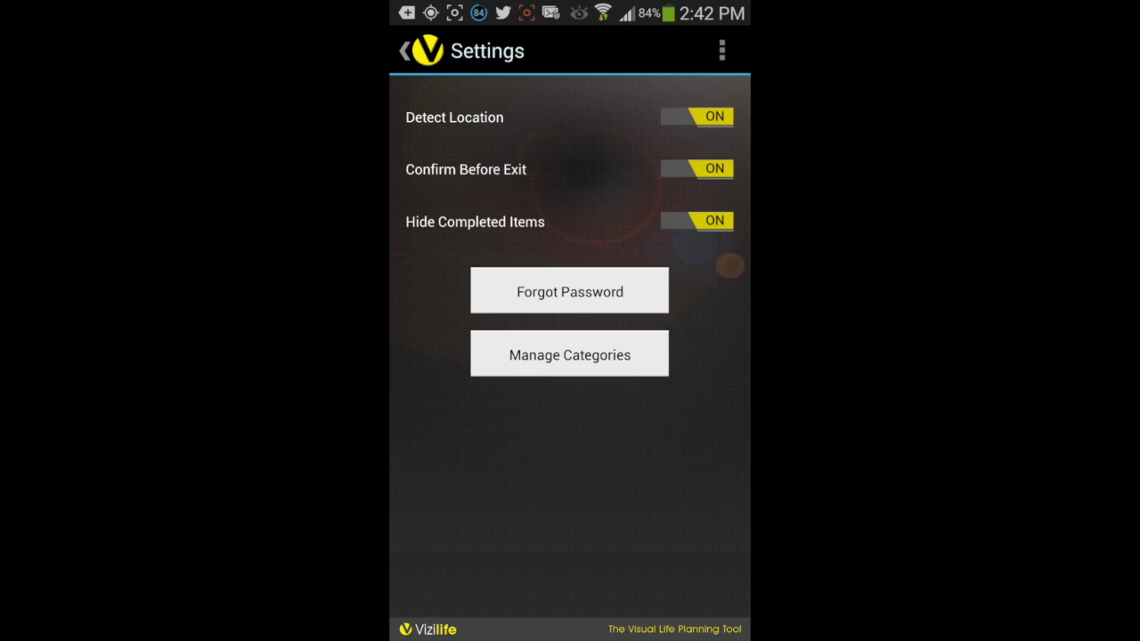
left_click(407, 49)
- Start a new task in Tasks and begin entering the name LEARN VIZILIFE APP
left_click(455, 143)
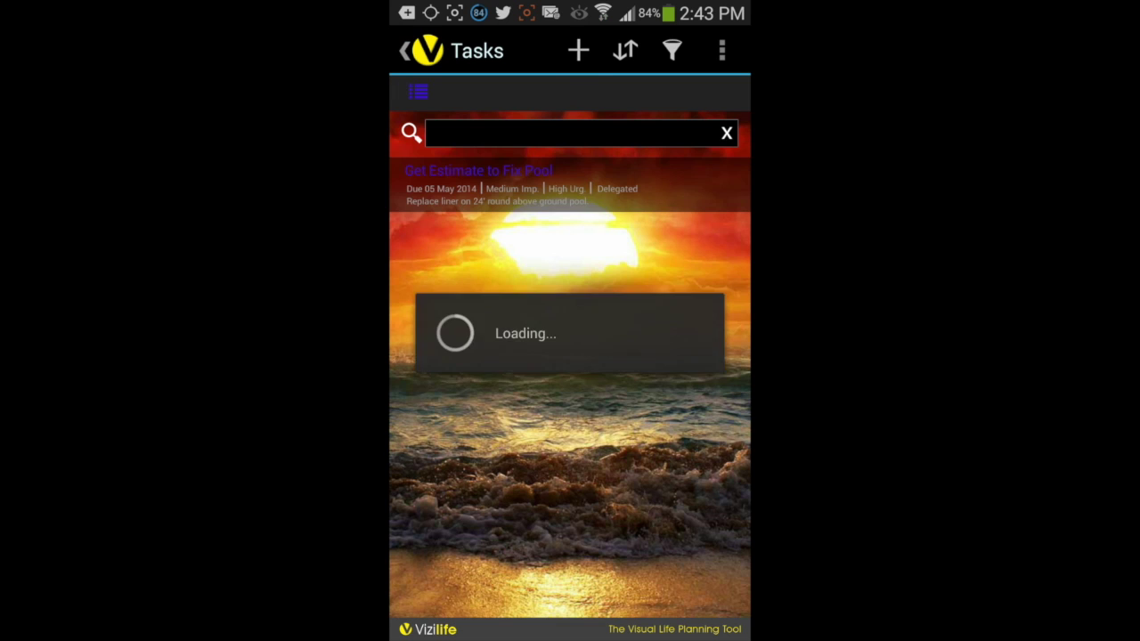
left_click(578, 48)
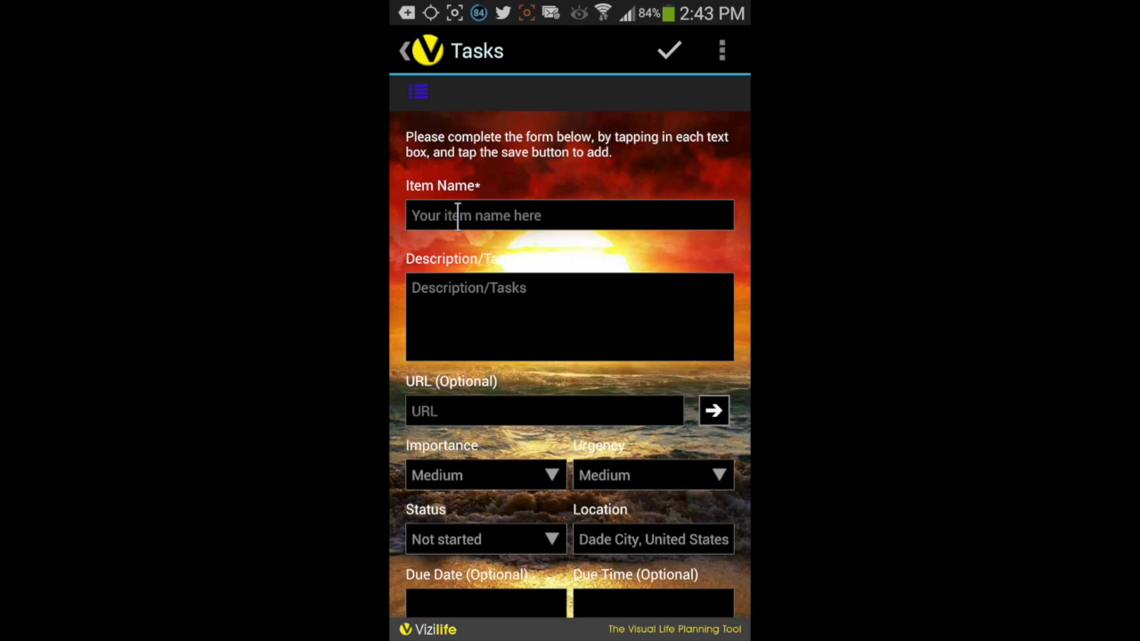
type("L")
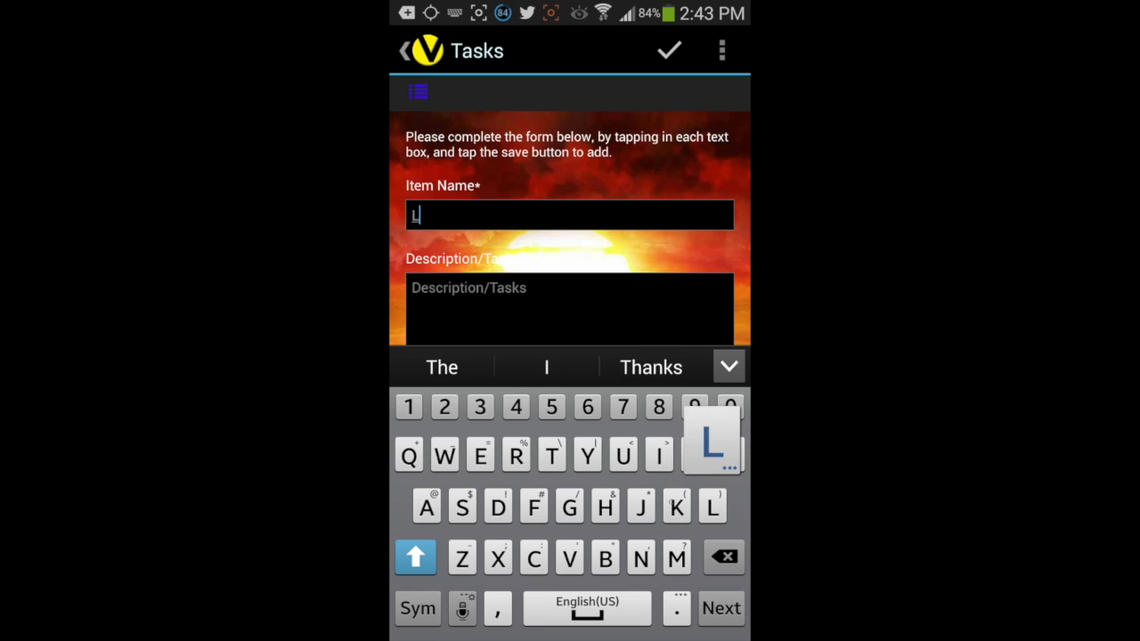
type("EAR")
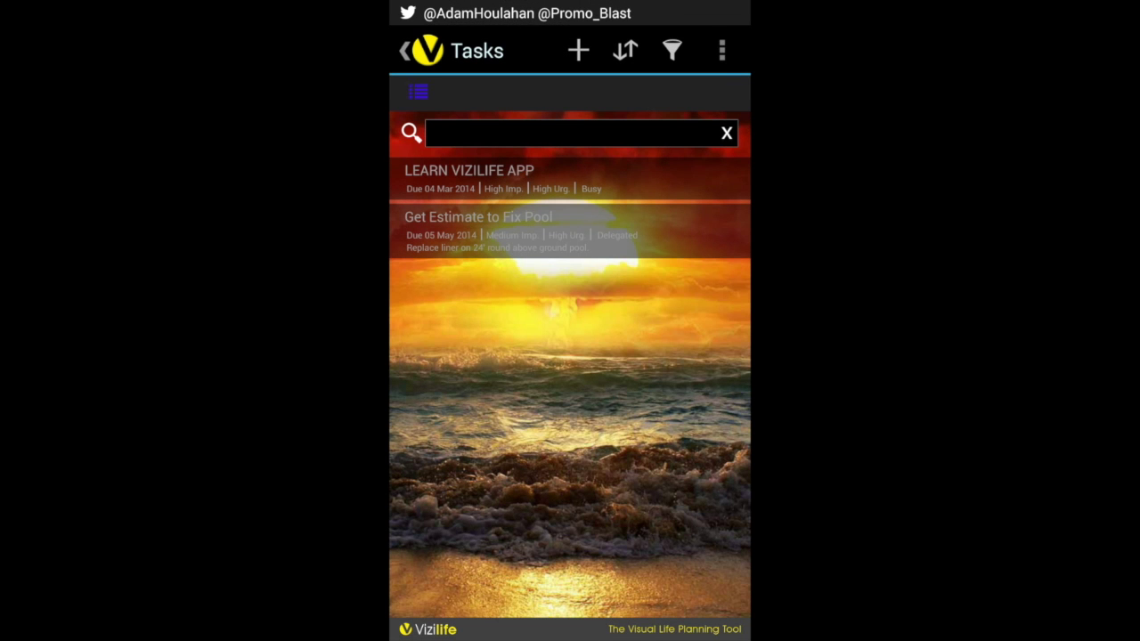
- Export the LEARN VIZILIFE APP task to Google Drive, allowing Drive access
left_click(469, 179)
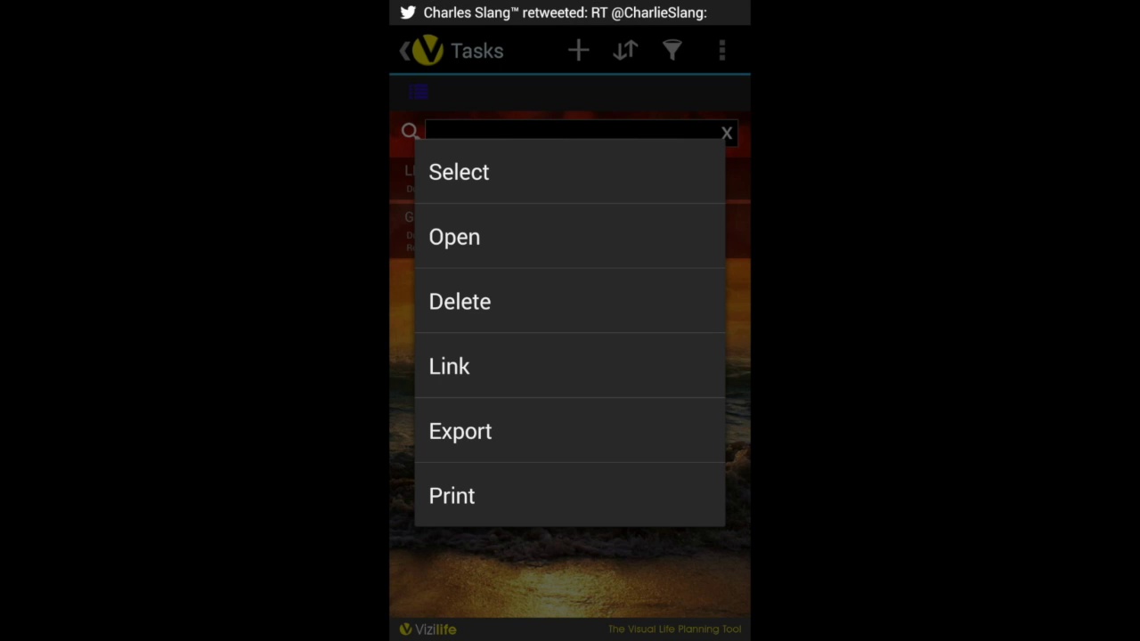
left_click(567, 432)
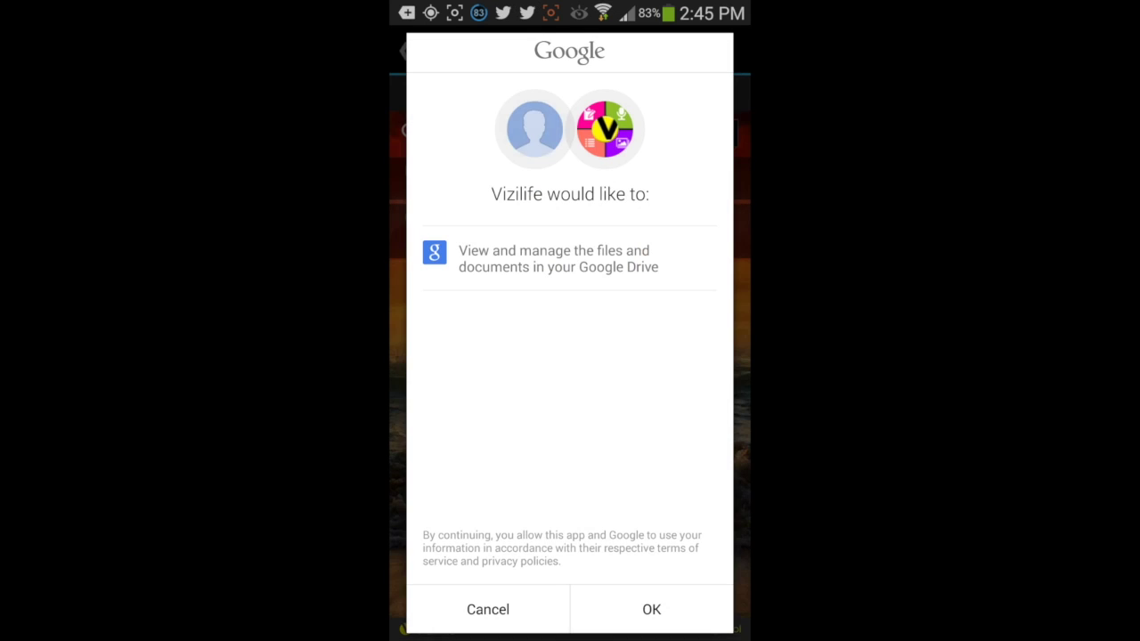
left_click(651, 611)
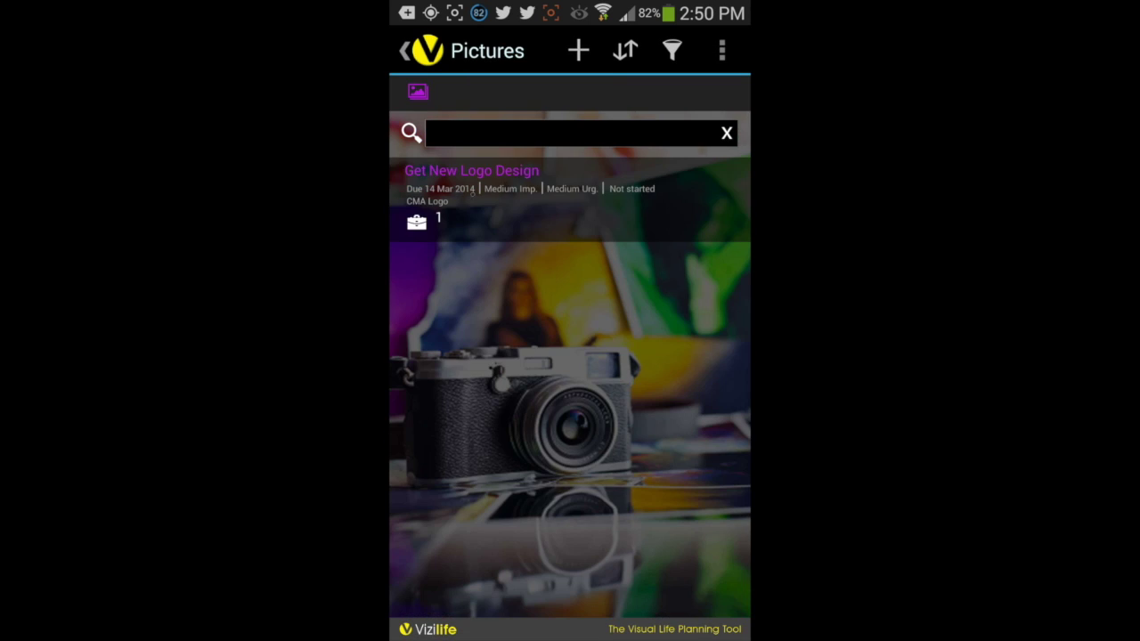
- Drill down from Get New Logo Design into CMA, keeping App Discovery linked
left_click(499, 192)
left_click(459, 398)
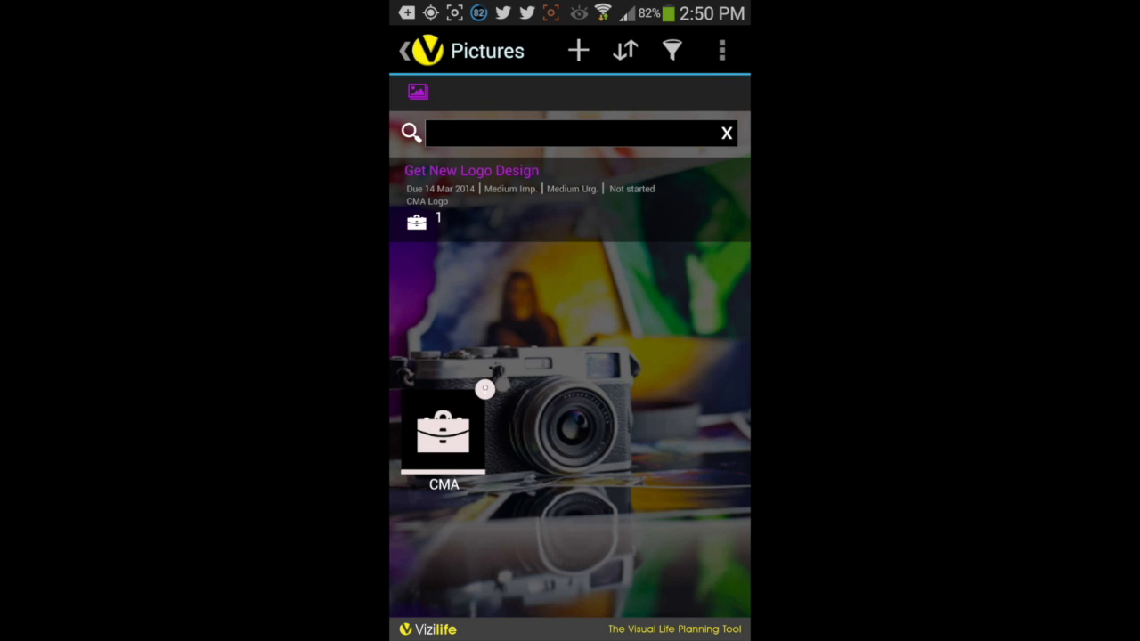
left_click(484, 389)
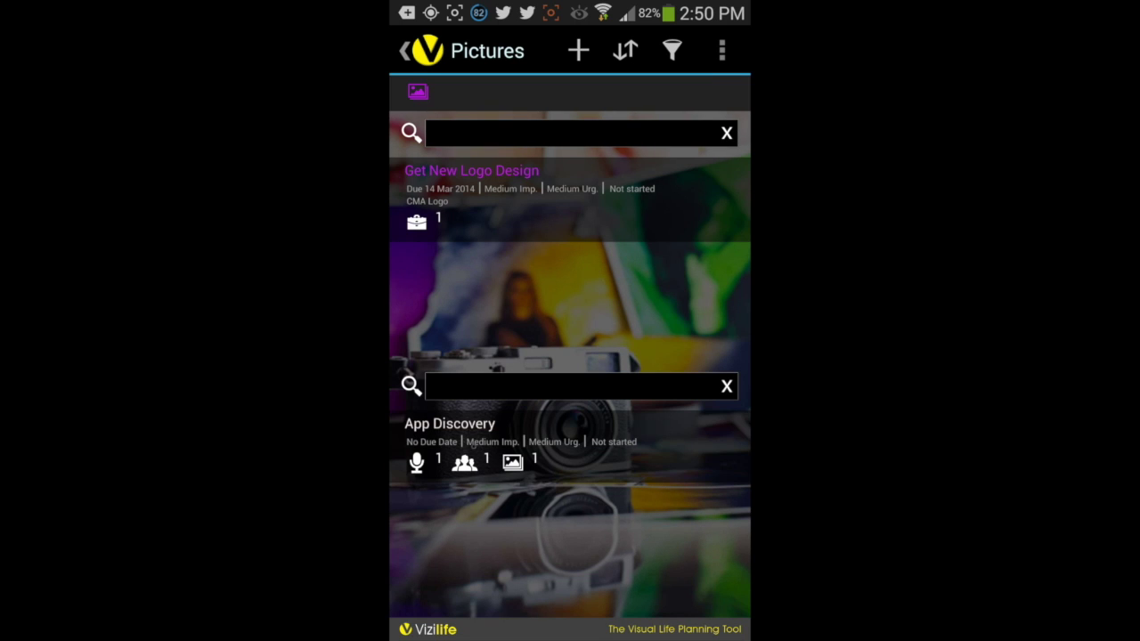
left_click(481, 440)
left_click(492, 398)
left_click(625, 51)
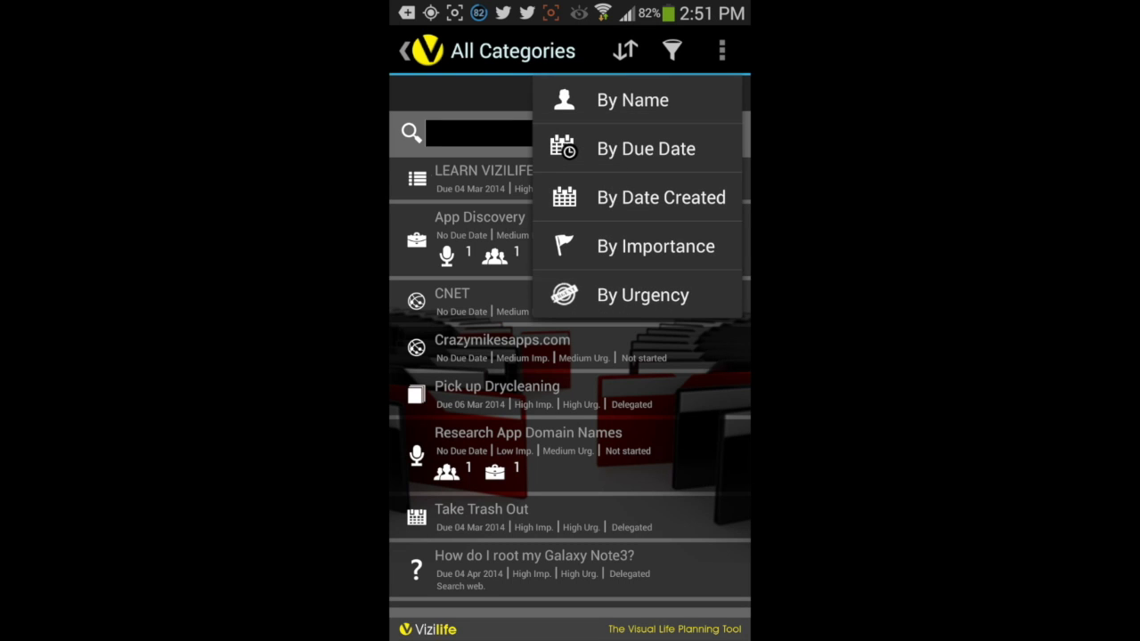
- Sort All Categories by name, then by date created so Take Scrap Metal to Recyclers leads
key("Escape")
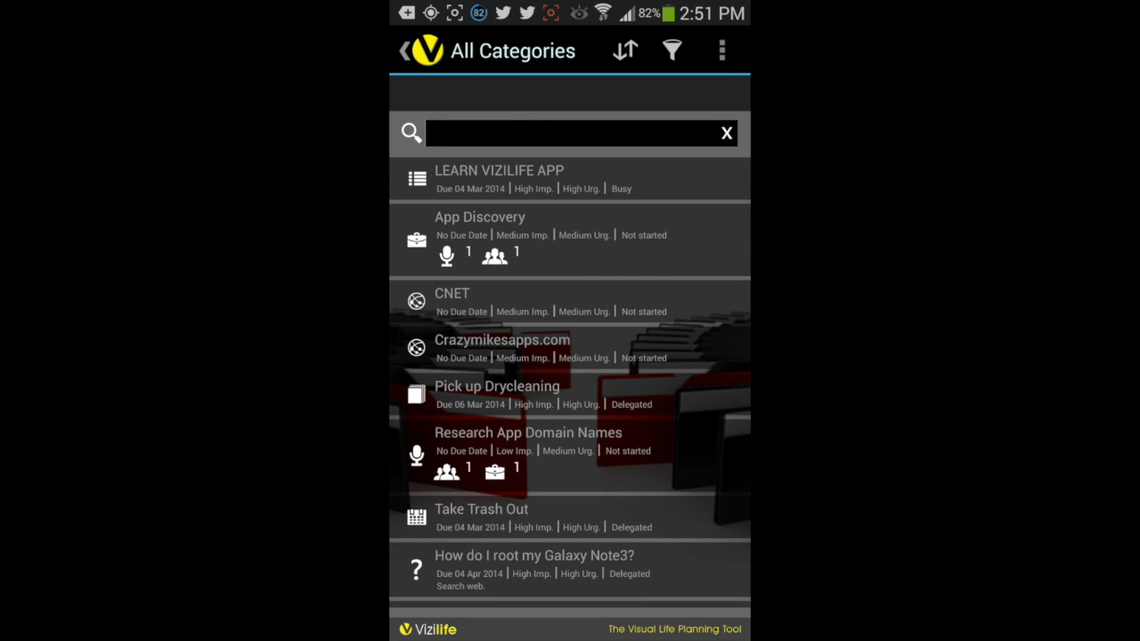
left_click(625, 51)
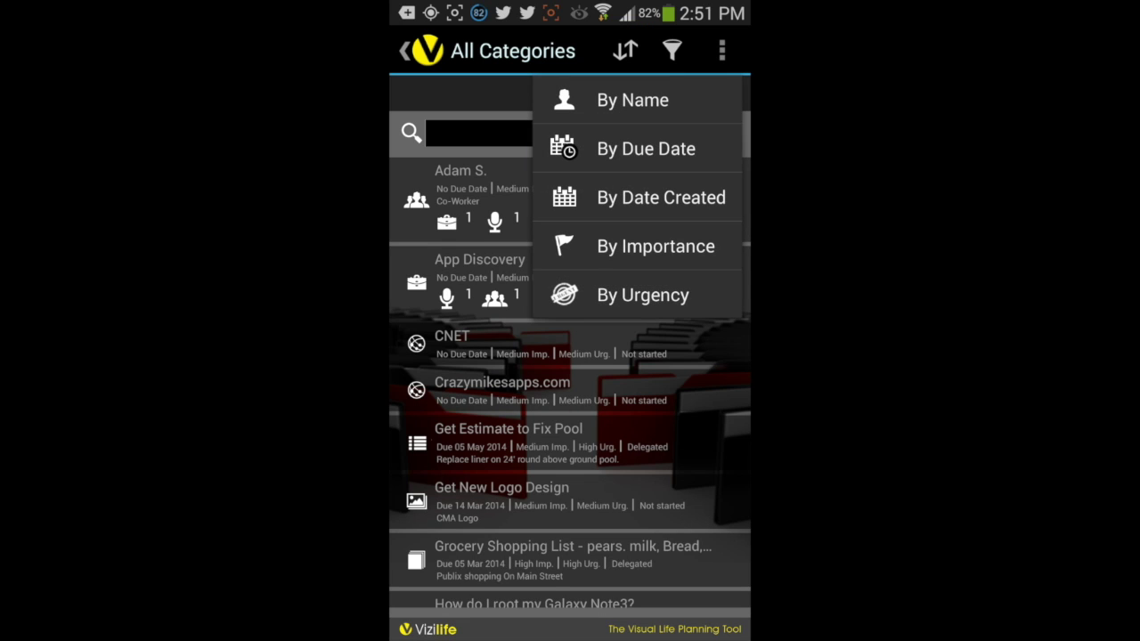
left_click(660, 197)
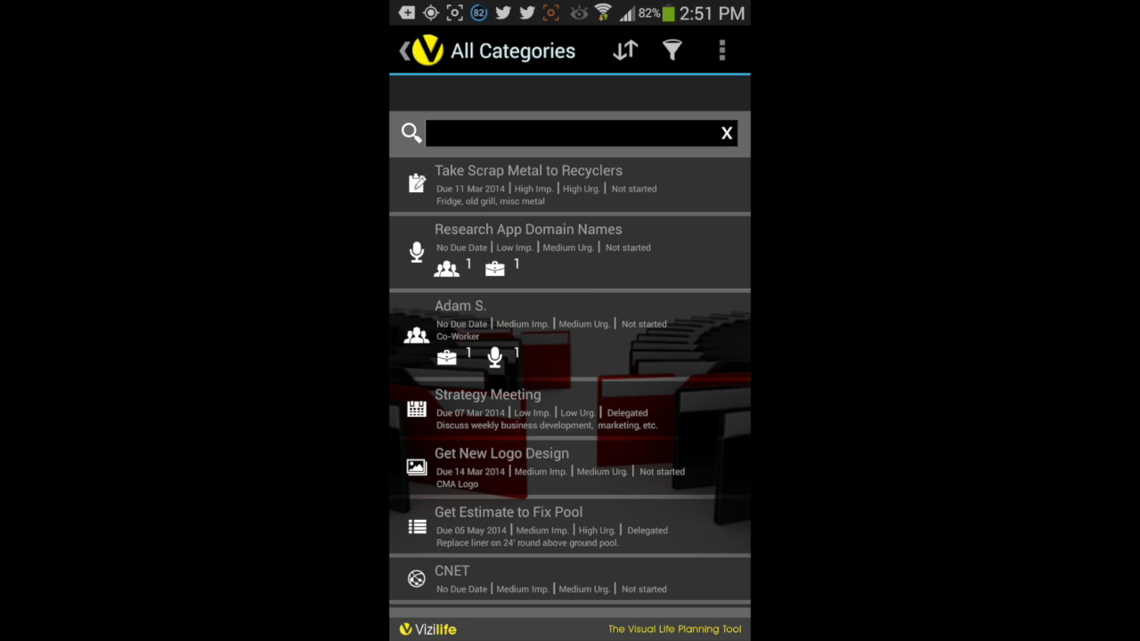
left_click(671, 51)
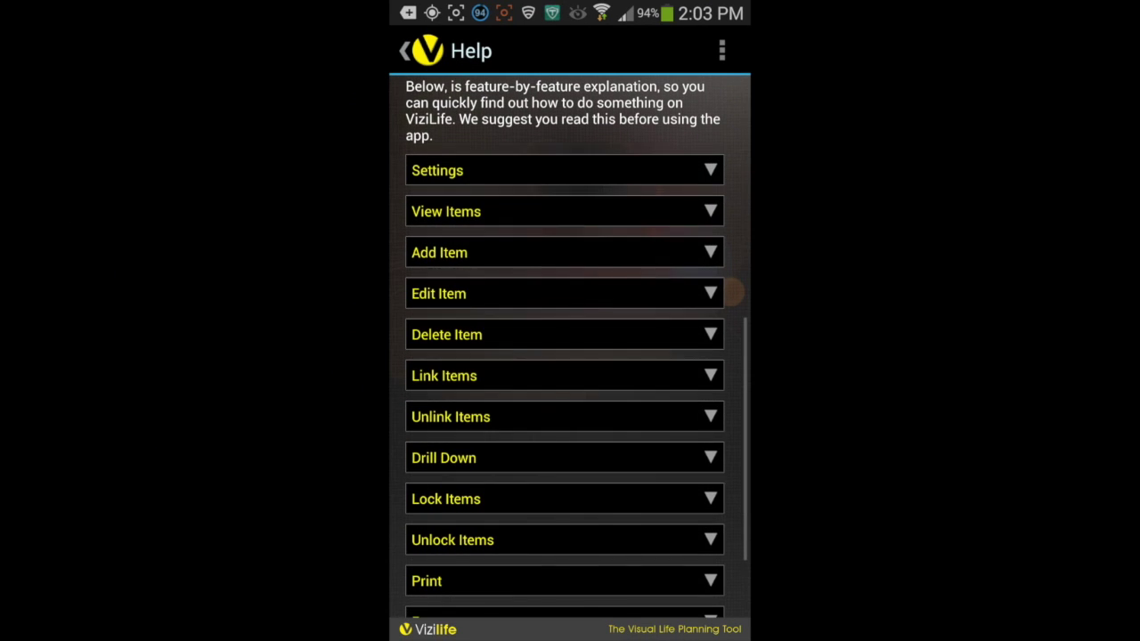